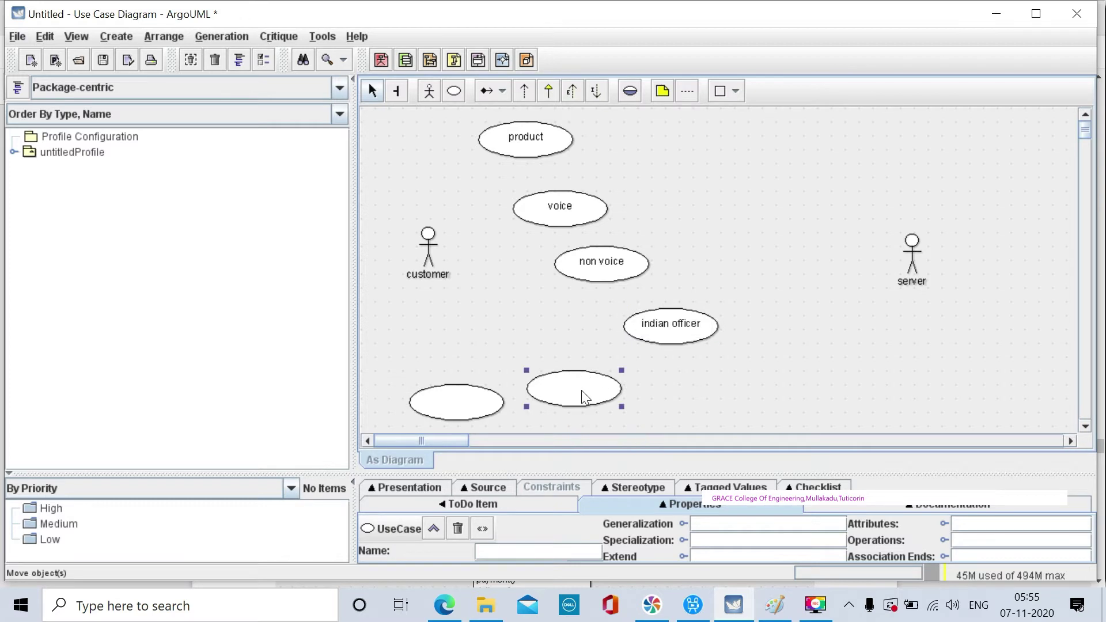
Step: Name the blank use case below indian officer "employee" and the one beside it "feedback"
{"action": "type", "text": "employee"}
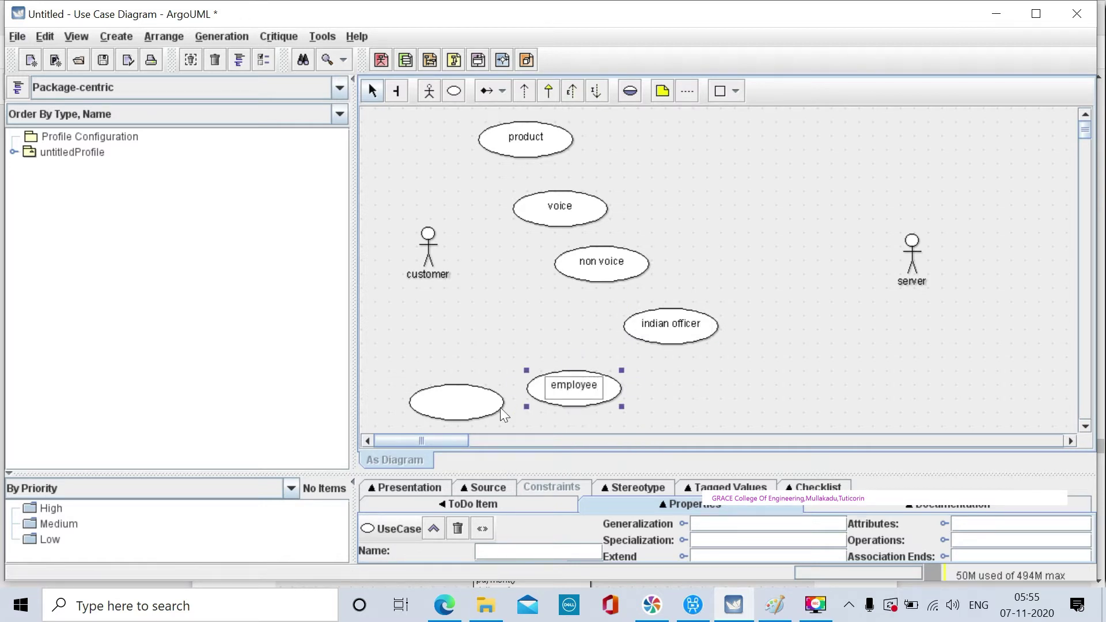
{"action": "left_click", "coordinate": [461, 405]}
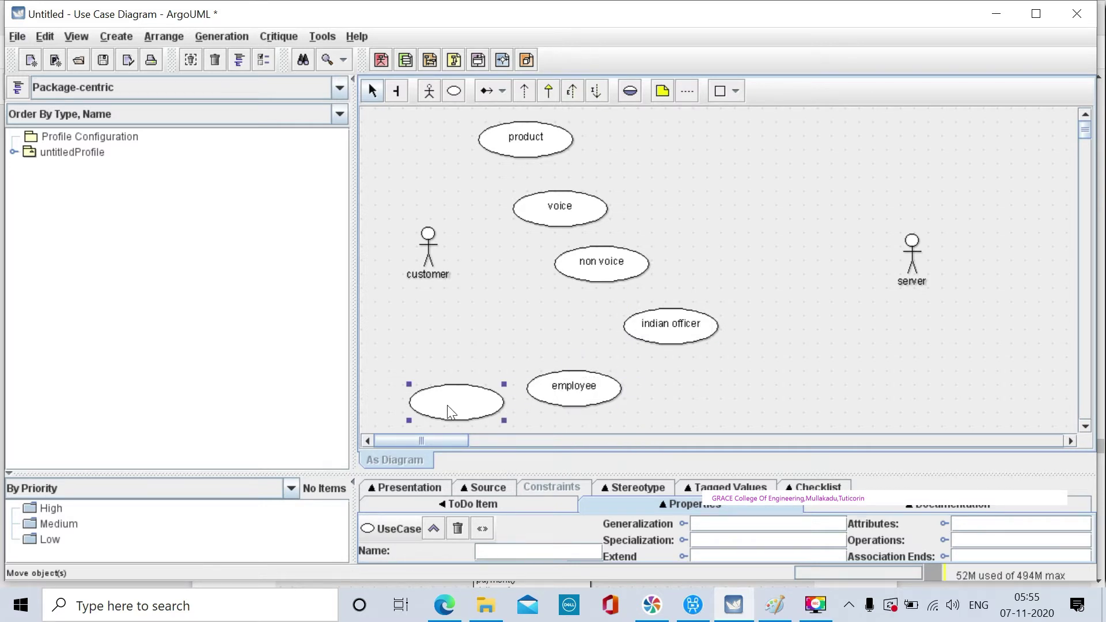
{"action": "type", "text": "feedback"}
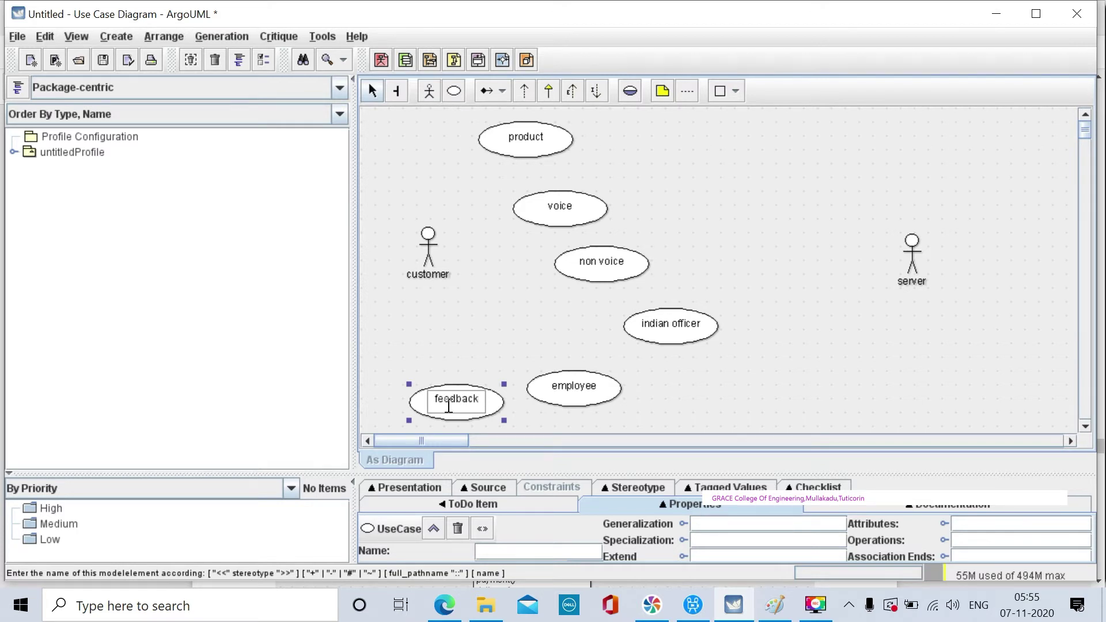
{"action": "left_click", "coordinate": [651, 395]}
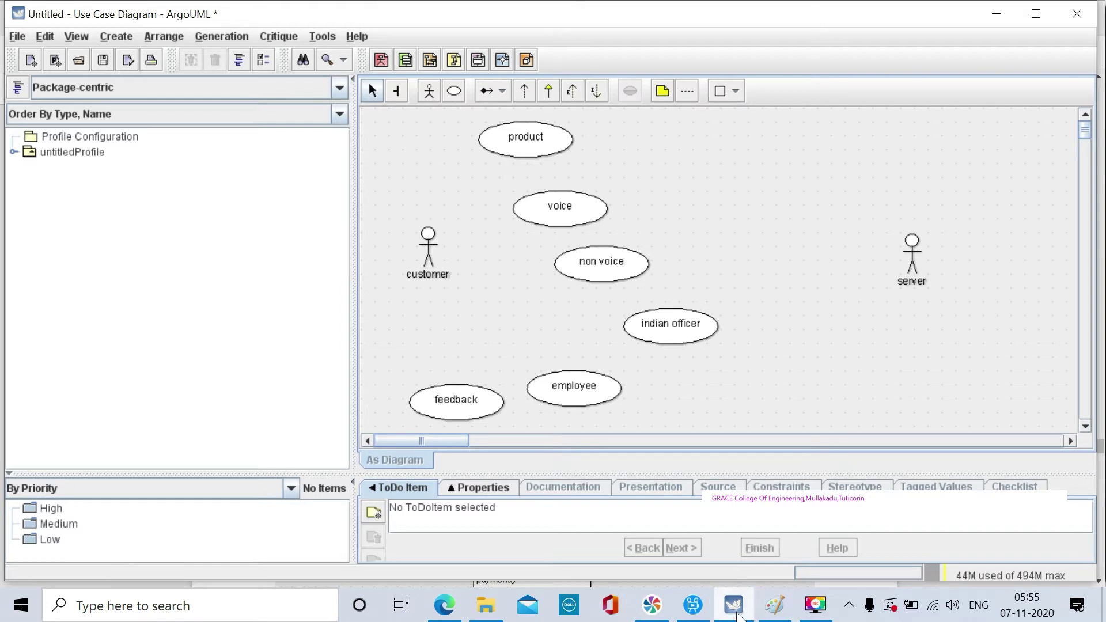
Step: Consult the reference use case diagram in the lab manual PDF, and back in ArgoUML place an unnamed use case across from product
{"action": "mouse_move", "coordinate": [738, 616]}
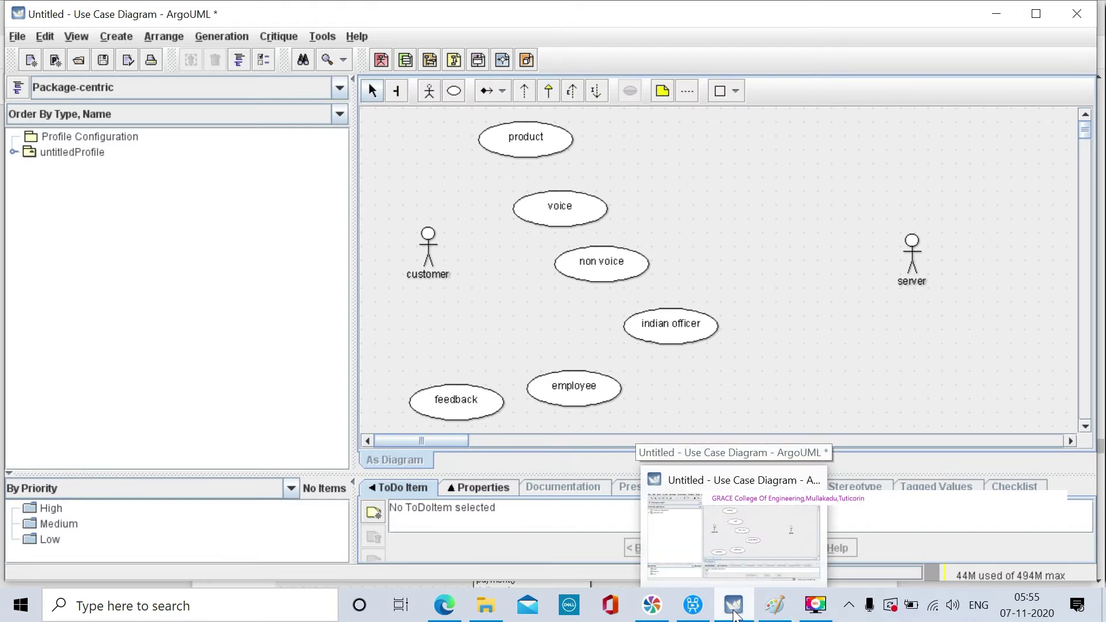
{"action": "left_click", "coordinate": [735, 611]}
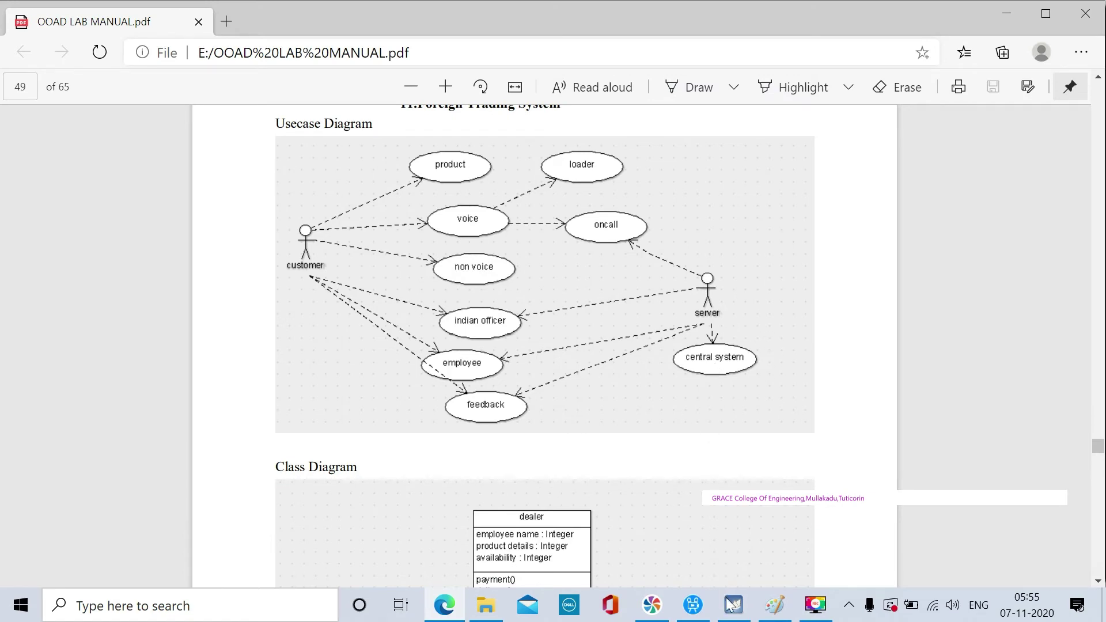
{"action": "mouse_move", "coordinate": [739, 615]}
{"action": "left_click", "coordinate": [740, 524]}
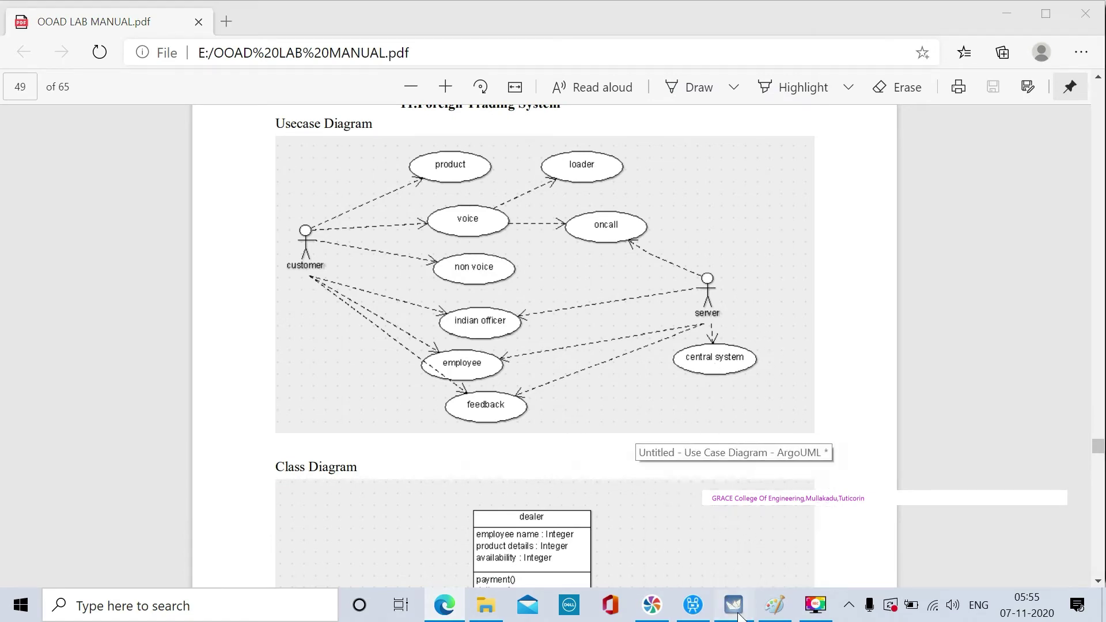
{"action": "left_click", "coordinate": [457, 89]}
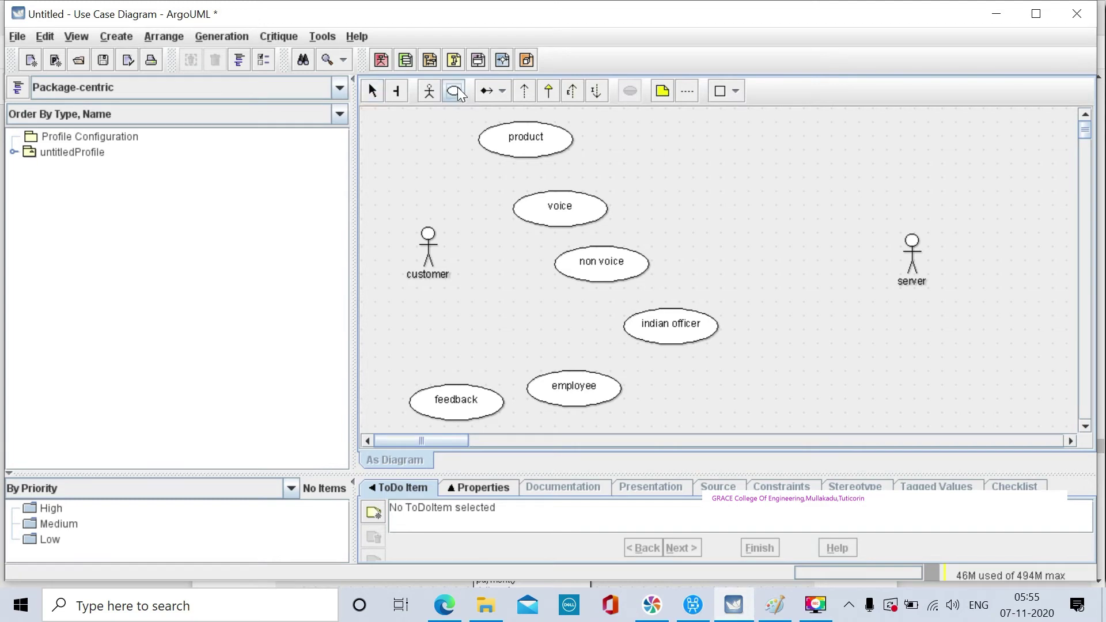
{"action": "left_click", "coordinate": [728, 143]}
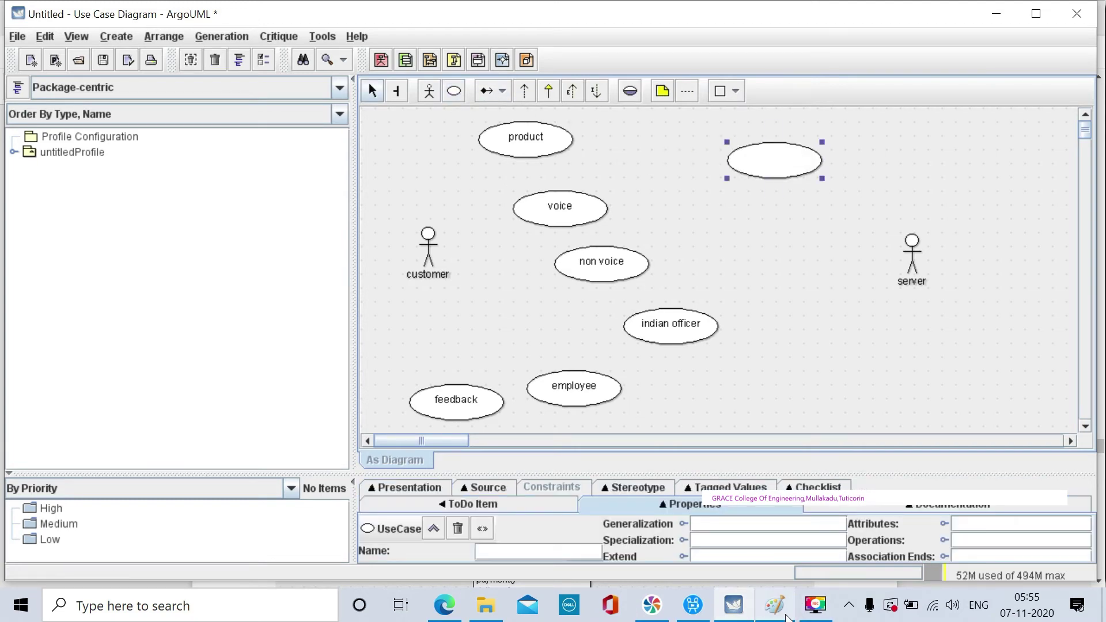
Step: Recheck the reference diagram and add a use case named "oncall" below the blank one, near the server actor
{"action": "left_click", "coordinate": [733, 605]}
{"action": "left_click", "coordinate": [734, 605]}
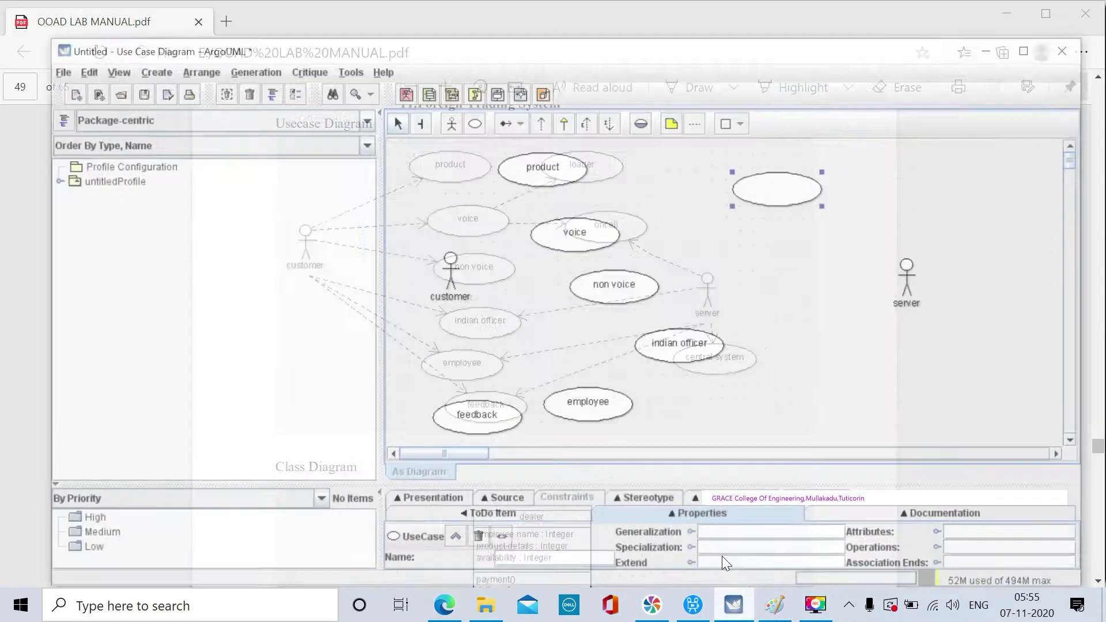
{"action": "left_click", "coordinate": [453, 91]}
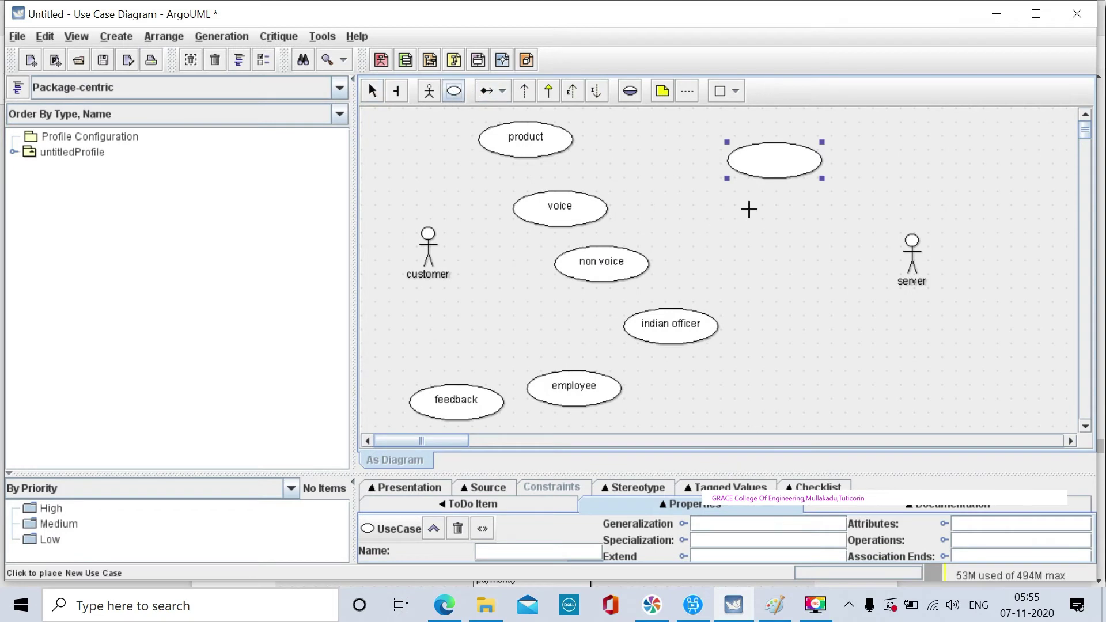
{"action": "left_click", "coordinate": [782, 206]}
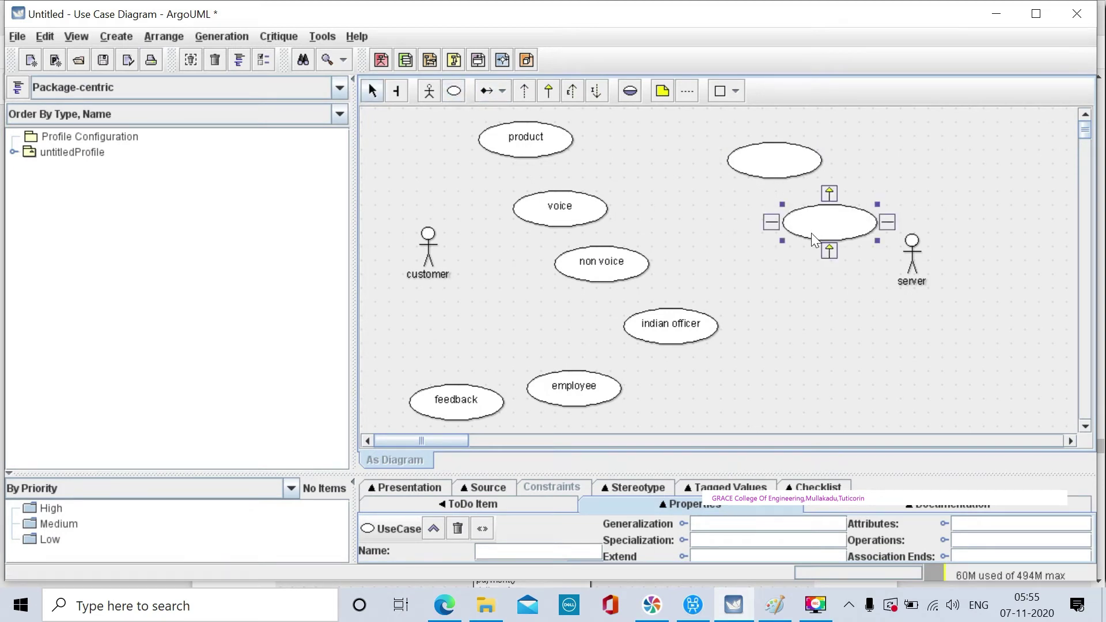
{"action": "type", "text": "oncall"}
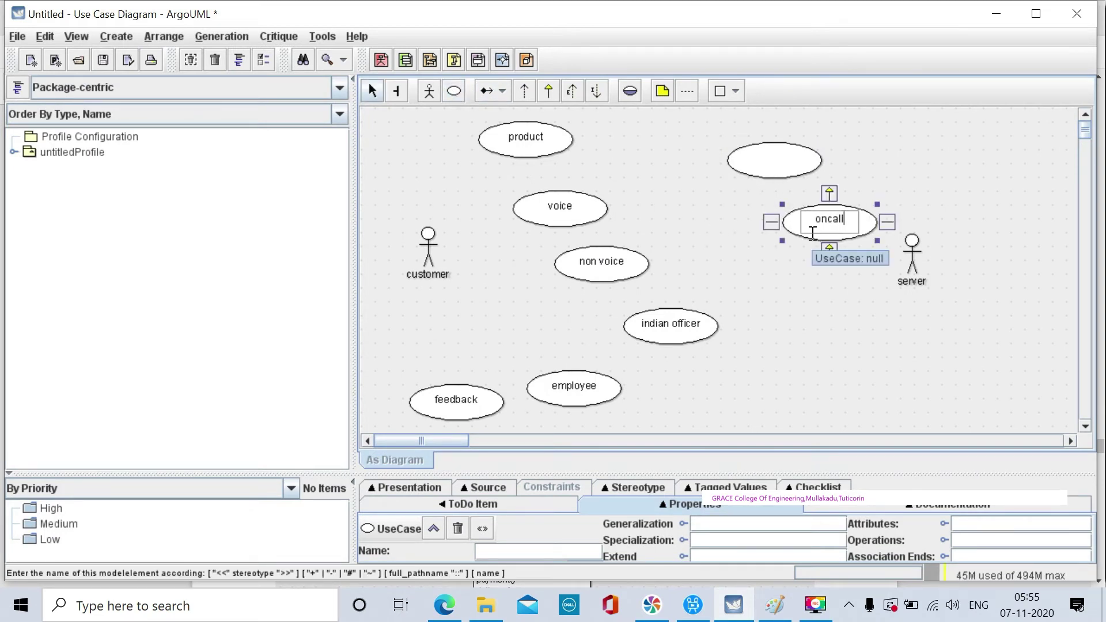
Step: Name the blank use case above oncall "loader"
{"action": "left_click", "coordinate": [780, 161]}
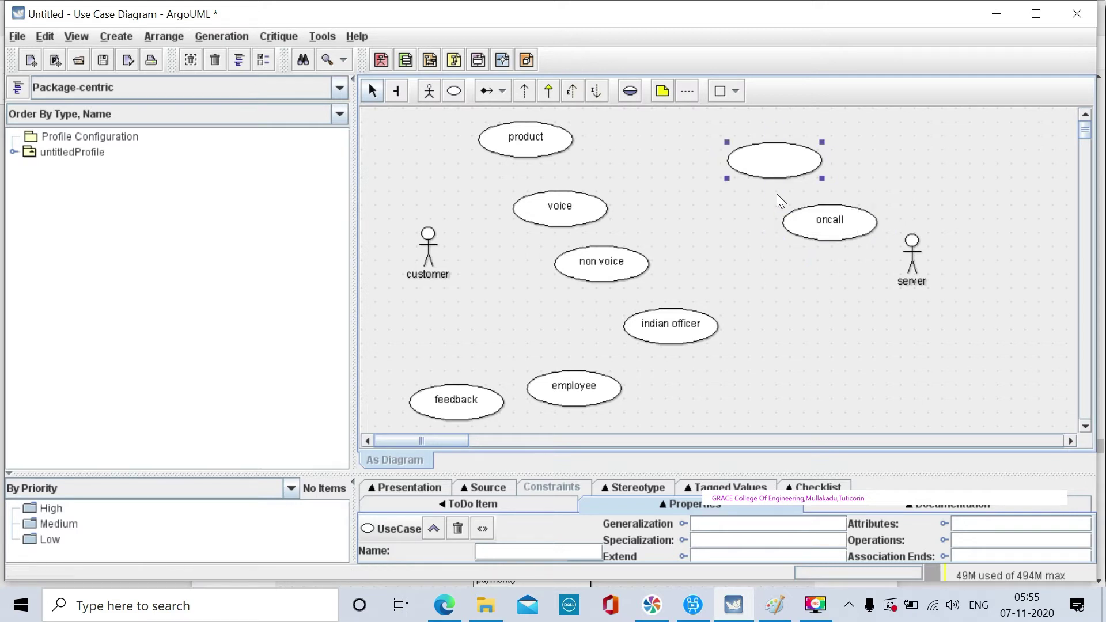
{"action": "type", "text": "loader"}
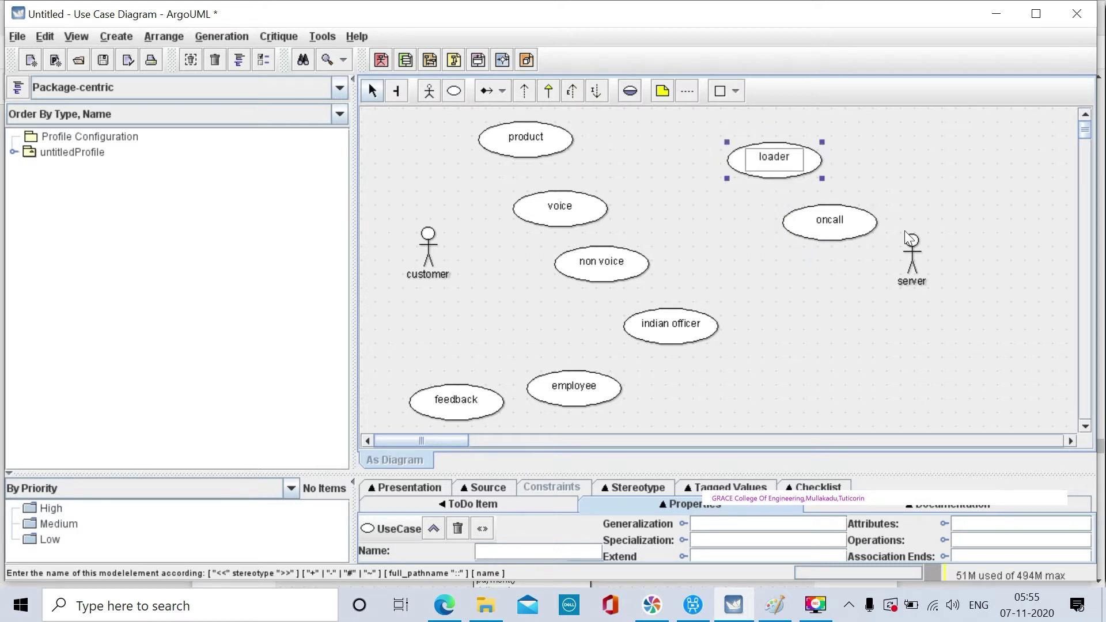
{"action": "left_click", "coordinate": [787, 266]}
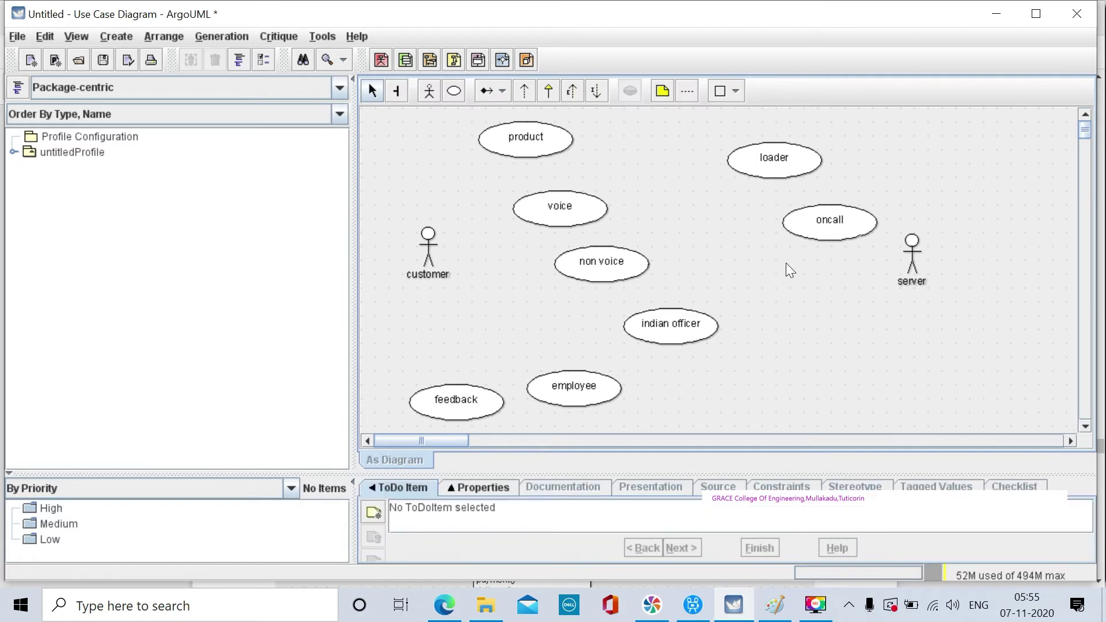
Step: Add a use case named "central system" and position it directly below the server actor
{"action": "left_click", "coordinate": [455, 90]}
{"action": "left_click", "coordinate": [912, 315]}
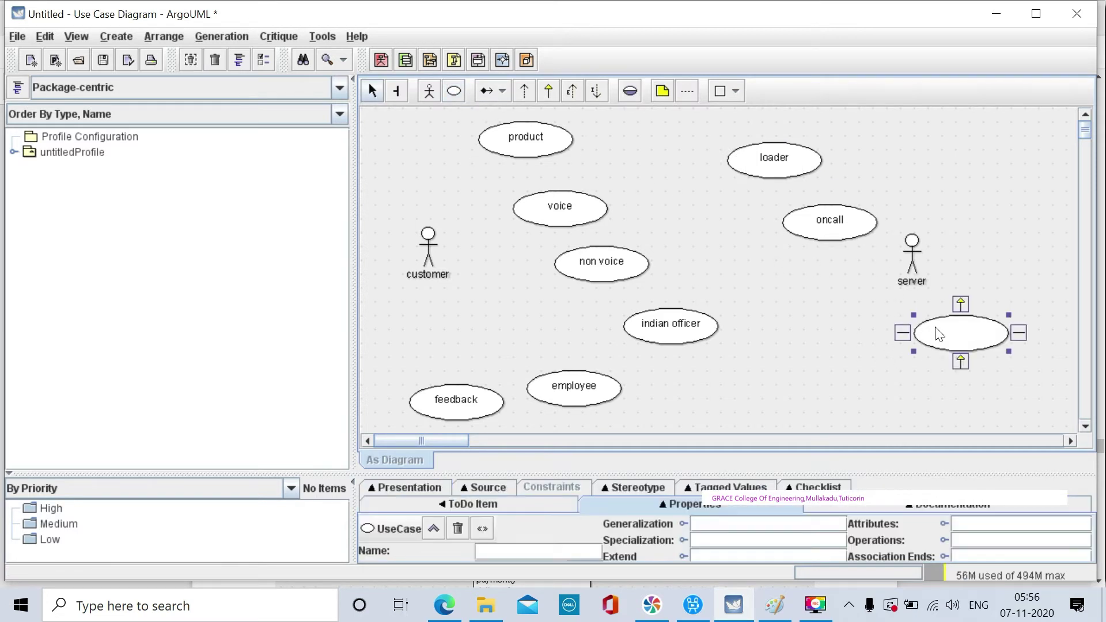
{"action": "type", "text": "centr"}
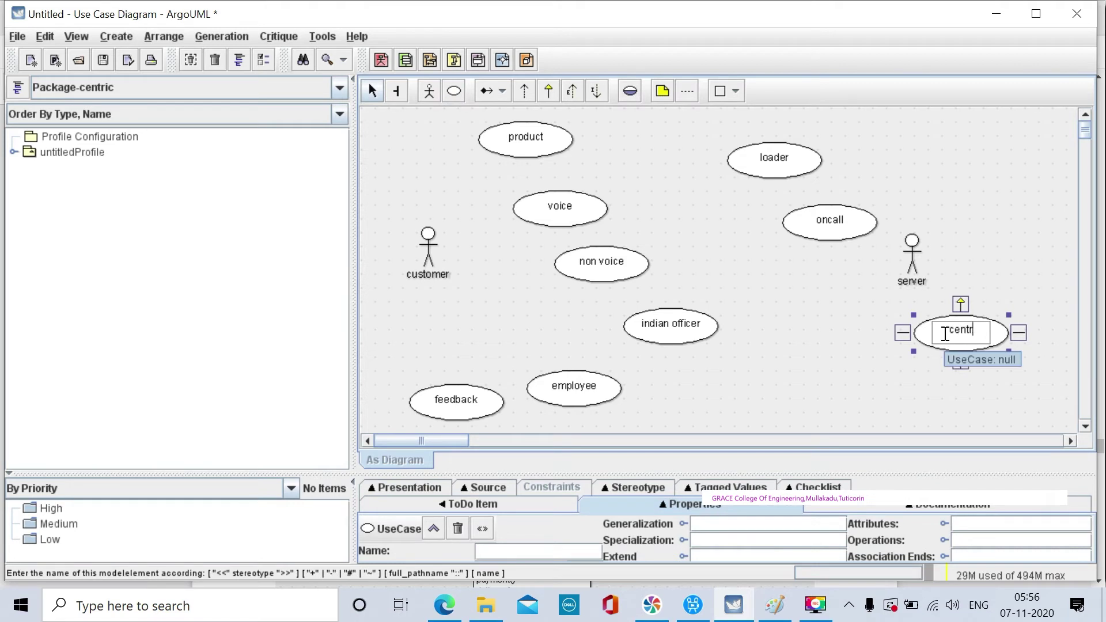
{"action": "type", "text": "al system"}
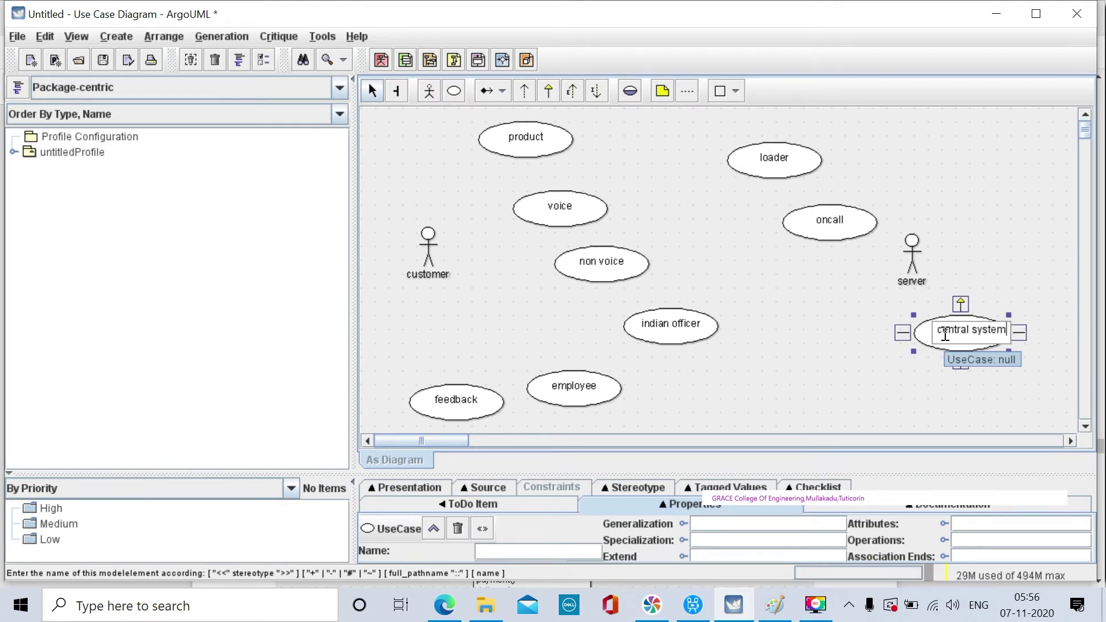
{"action": "left_click", "coordinate": [947, 363]}
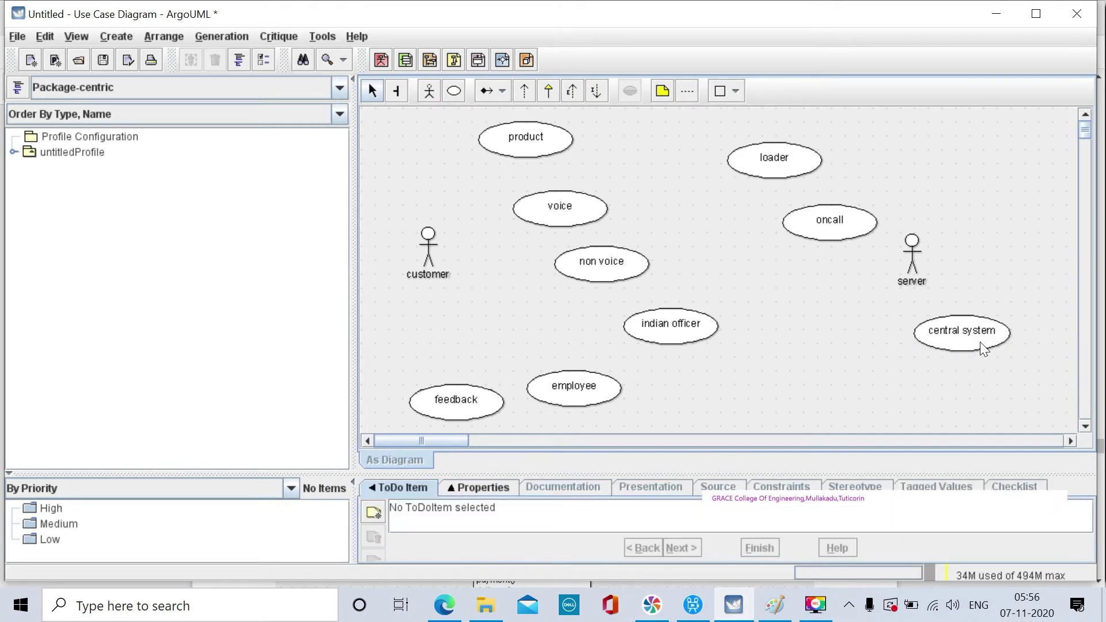
{"action": "left_click_drag", "start_coordinate": [984, 349], "coordinate": [949, 356]}
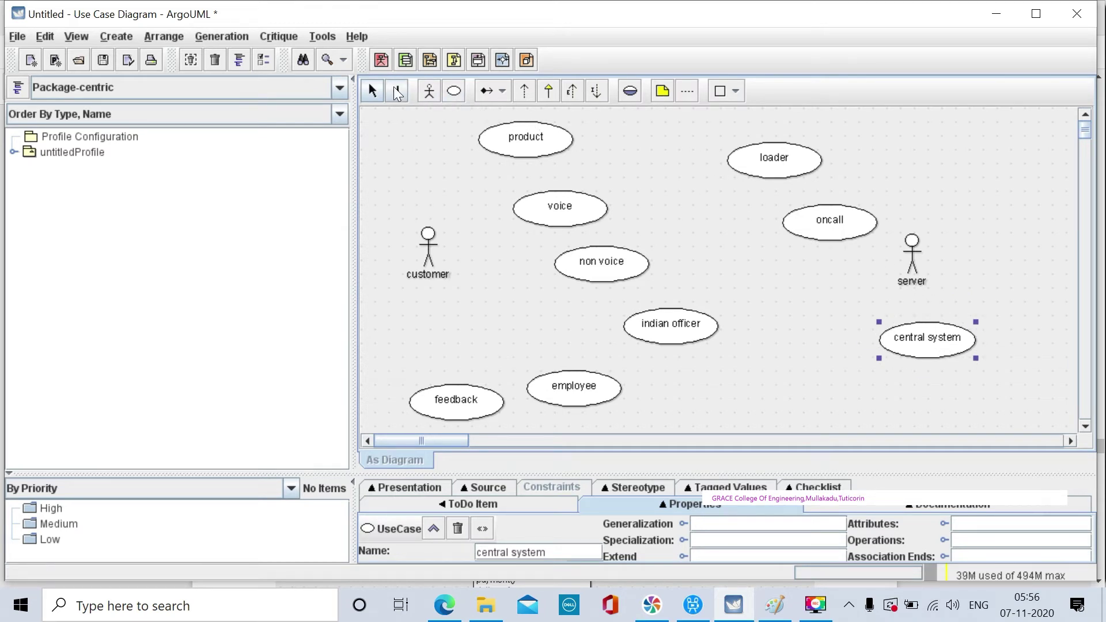
Step: Draw unidirectional associations from the customer actor to the product, voice and non voice use cases
{"action": "left_click", "coordinate": [508, 94]}
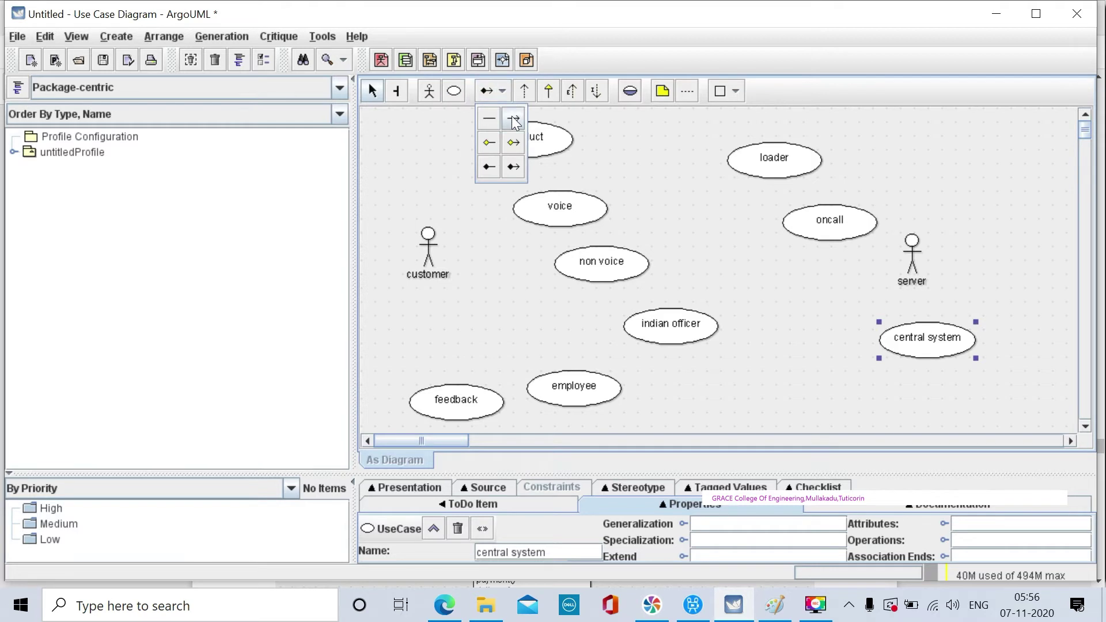
{"action": "left_click", "coordinate": [514, 118]}
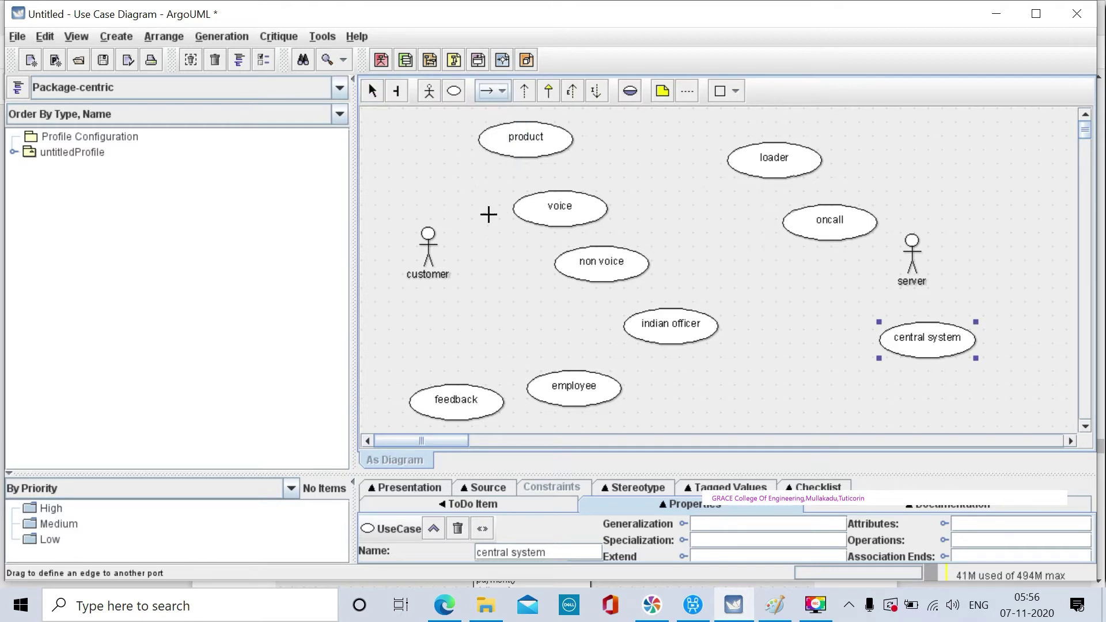
{"action": "left_click_drag", "start_coordinate": [431, 233], "coordinate": [481, 145]}
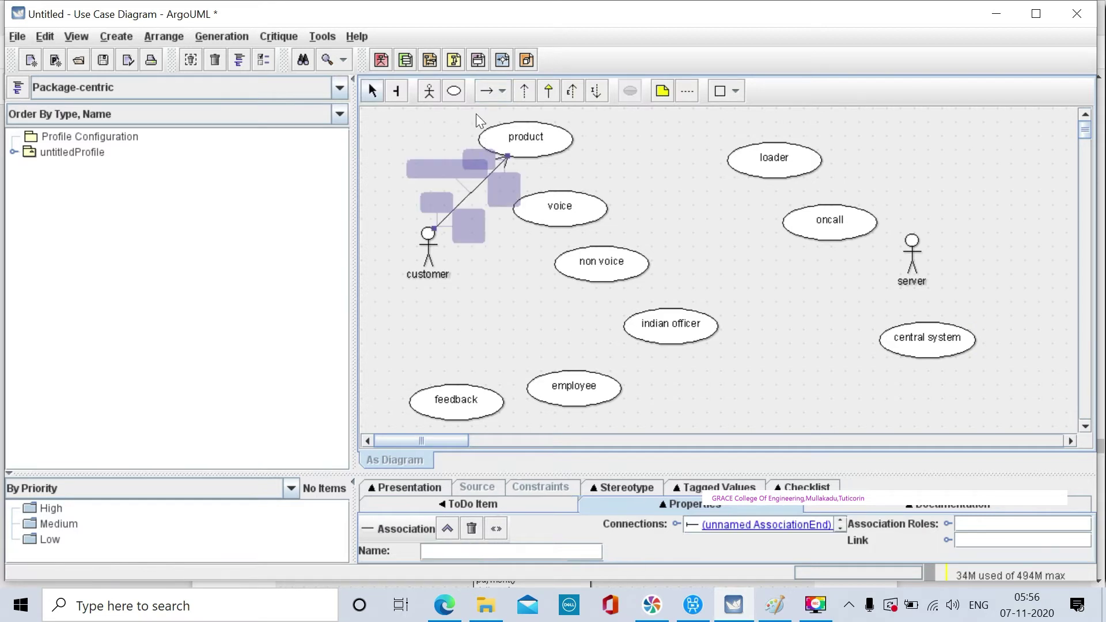
{"action": "left_click", "coordinate": [485, 93]}
{"action": "left_click_drag", "start_coordinate": [436, 236], "coordinate": [523, 220]}
{"action": "left_click", "coordinate": [487, 91]}
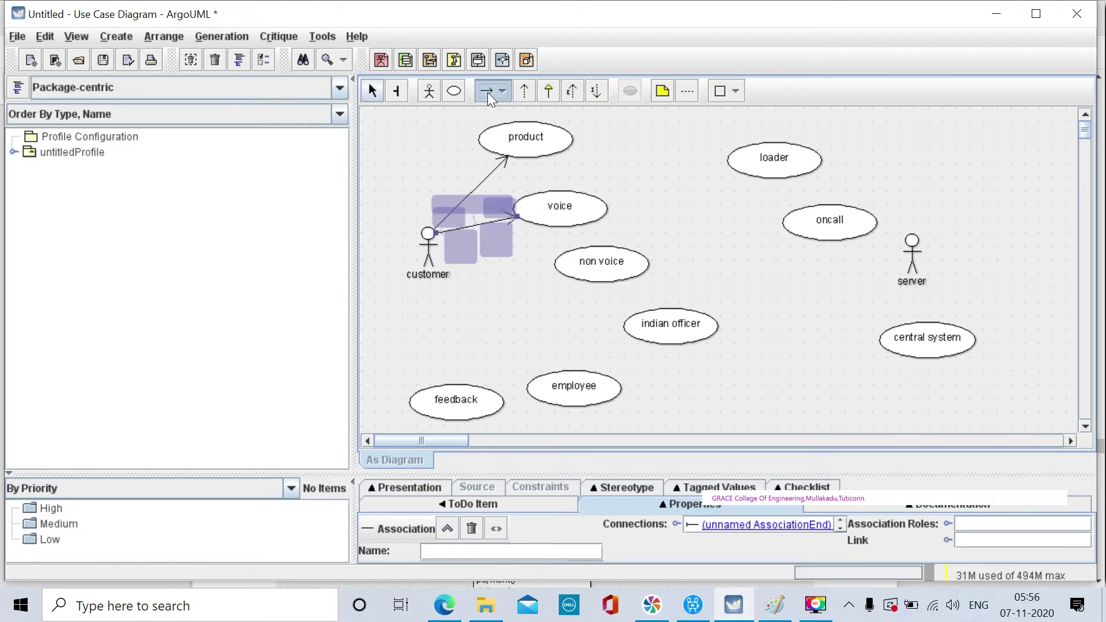
{"action": "left_click_drag", "start_coordinate": [433, 238], "coordinate": [556, 265]}
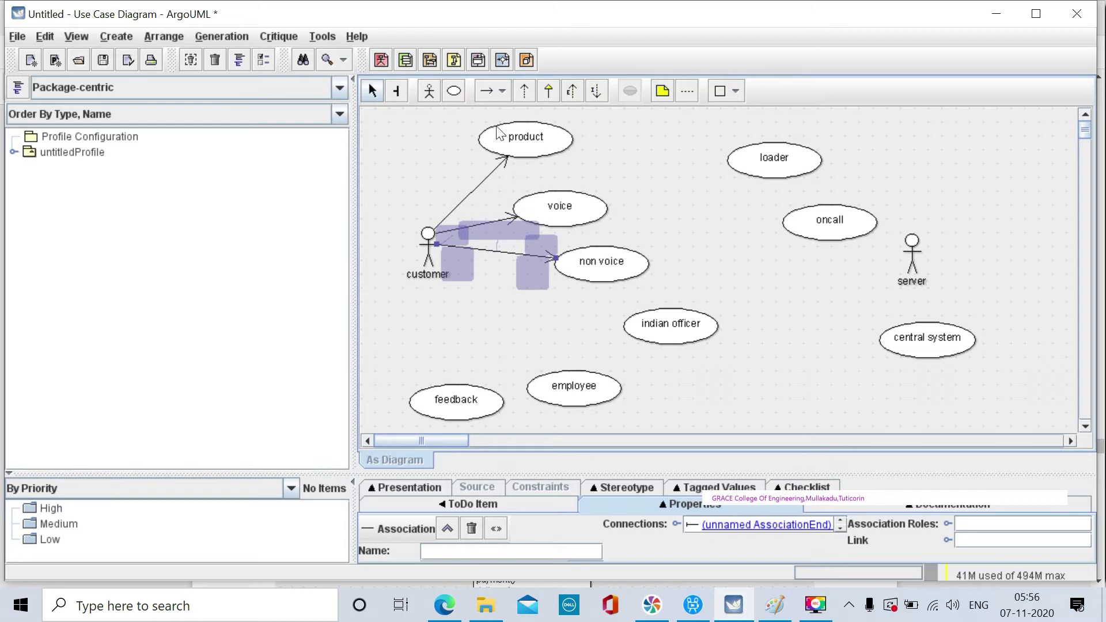
{"action": "left_click", "coordinate": [487, 96]}
{"action": "left_click_drag", "start_coordinate": [438, 248], "coordinate": [621, 319]}
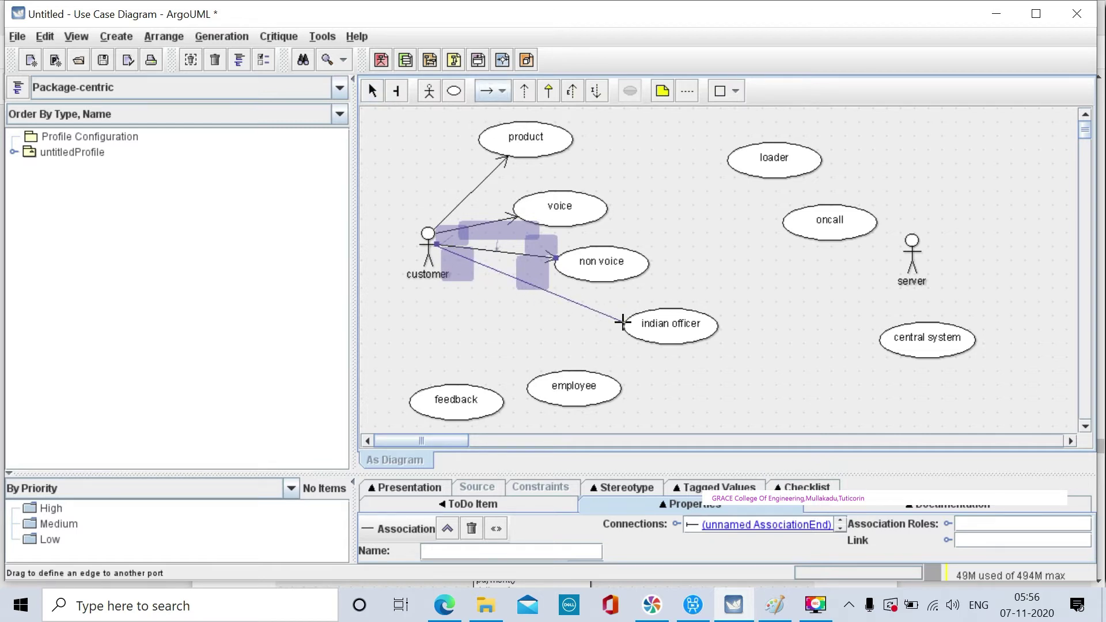
{"action": "left_click_drag", "start_coordinate": [623, 321], "coordinate": [622, 322]}
{"action": "key", "text": "Escape"}
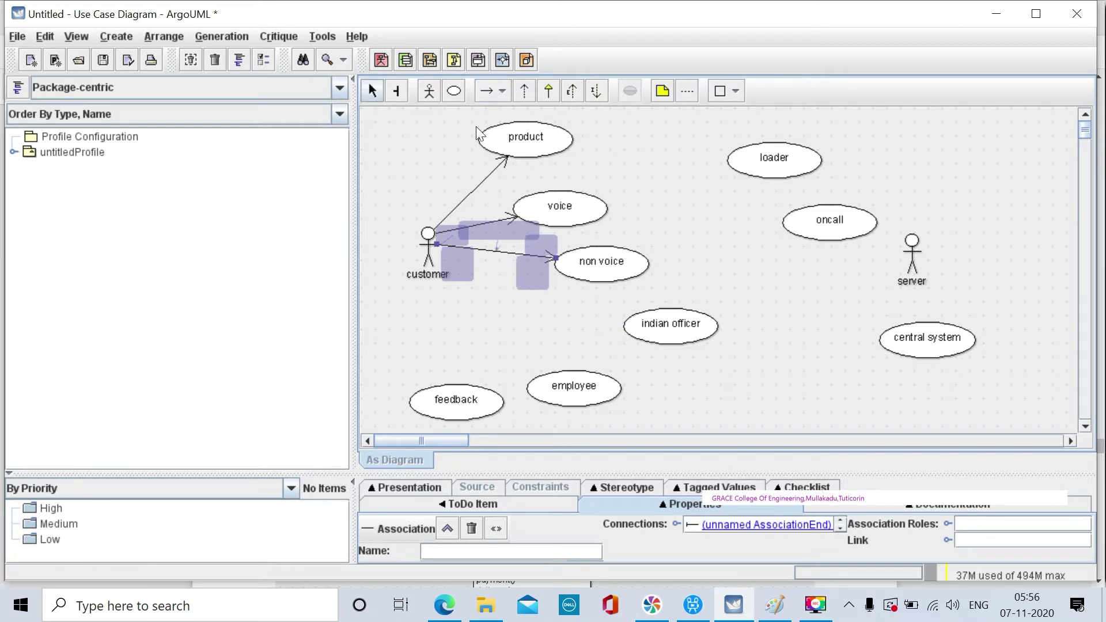
Step: Draw unidirectional associations from the customer actor to the indian officer, employee and feedback use cases
{"action": "left_click", "coordinate": [488, 92]}
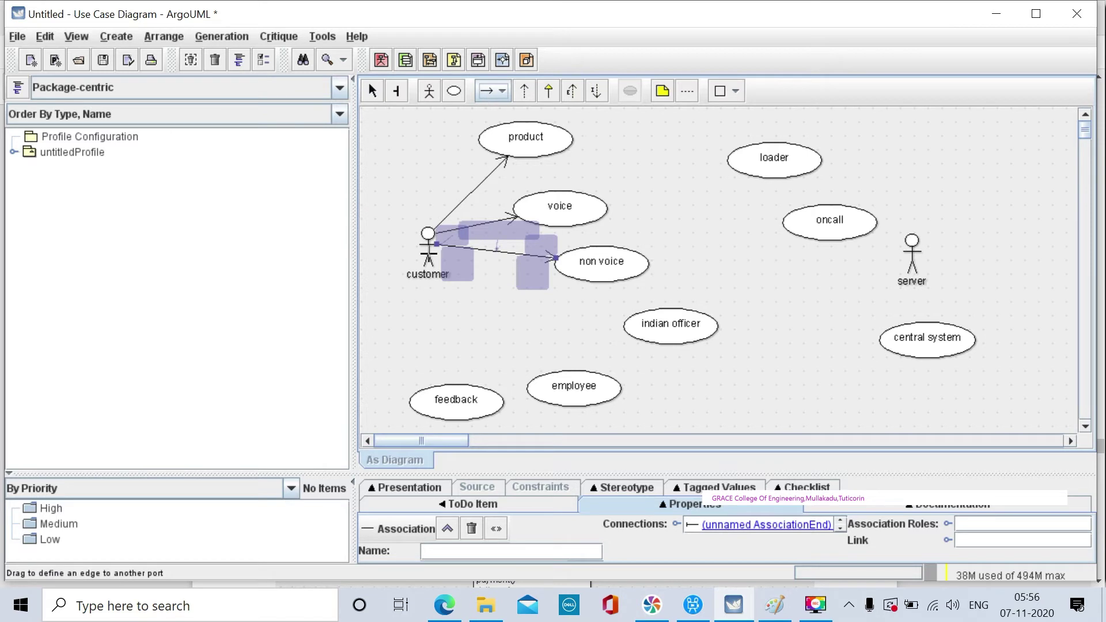
{"action": "left_click_drag", "start_coordinate": [428, 245], "coordinate": [623, 327]}
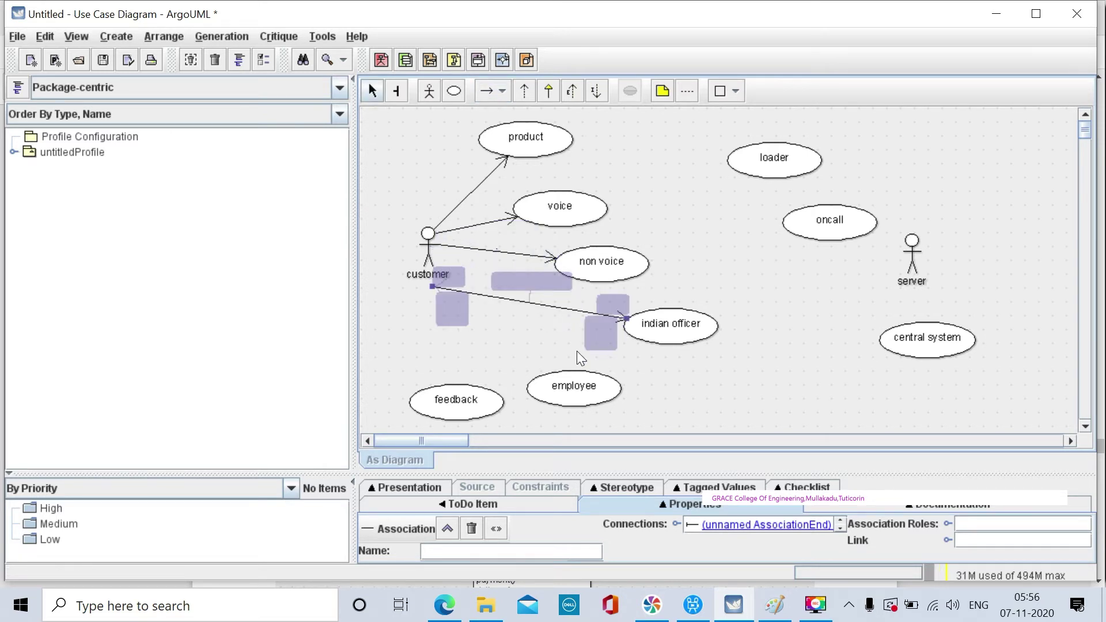
{"action": "left_click", "coordinate": [490, 92]}
{"action": "left_click_drag", "start_coordinate": [436, 286], "coordinate": [553, 395]}
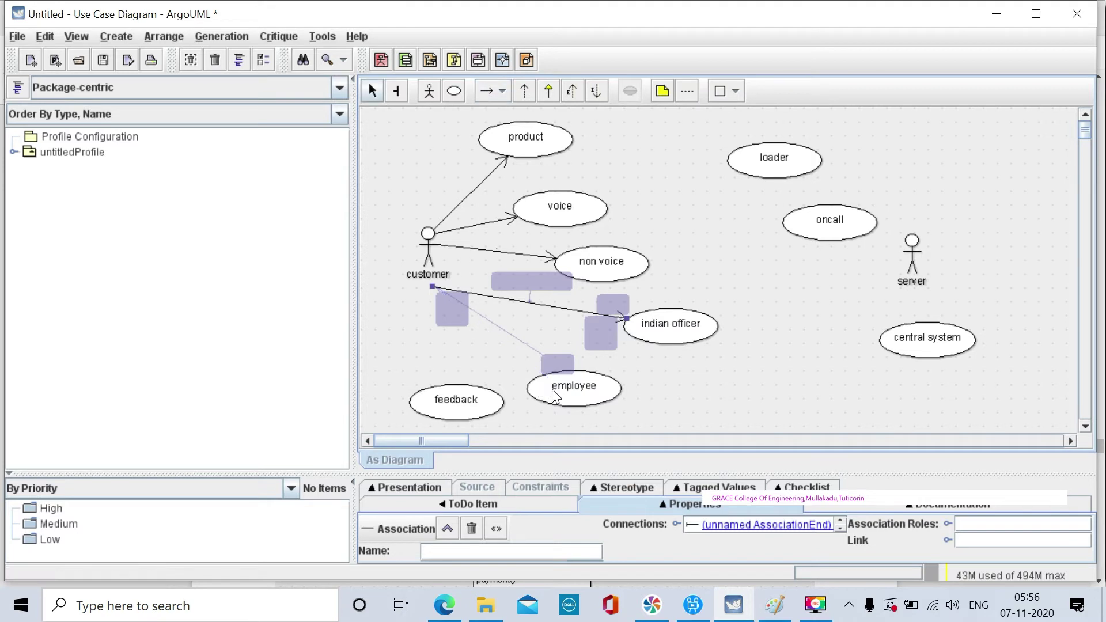
{"action": "left_click", "coordinate": [488, 91]}
{"action": "left_click_drag", "start_coordinate": [428, 273], "coordinate": [535, 387]}
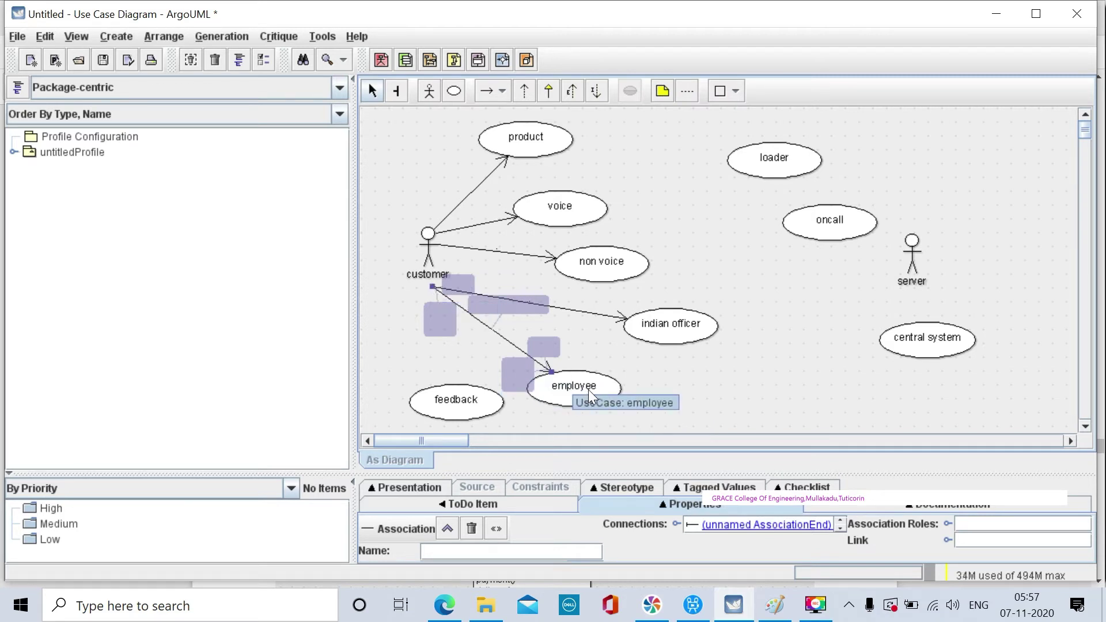
{"action": "left_click", "coordinate": [488, 92]}
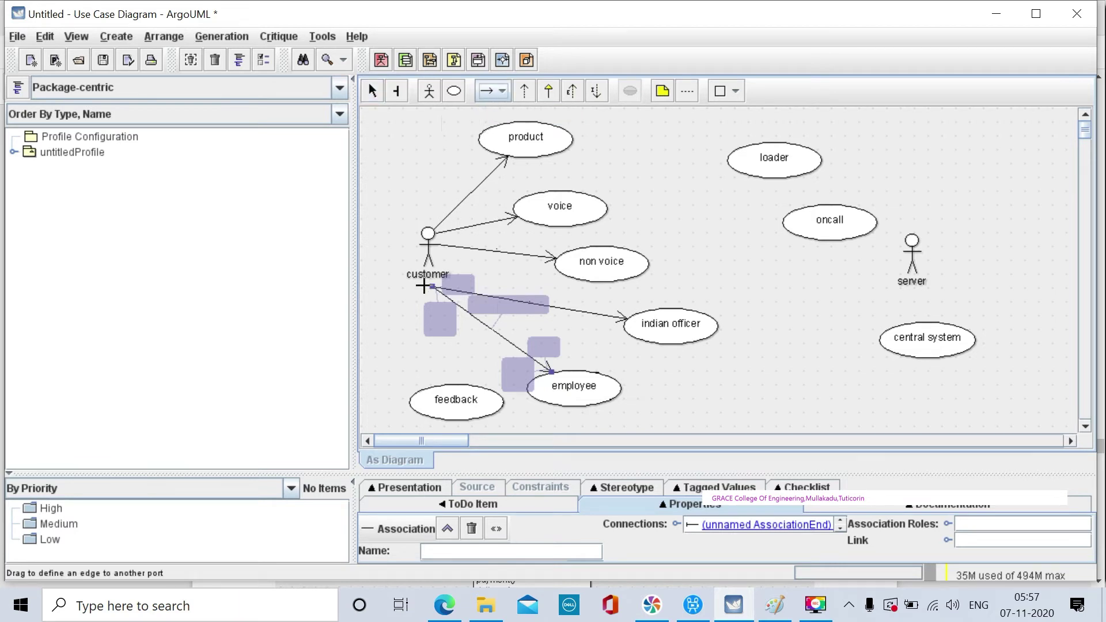
{"action": "left_click_drag", "start_coordinate": [426, 283], "coordinate": [436, 386]}
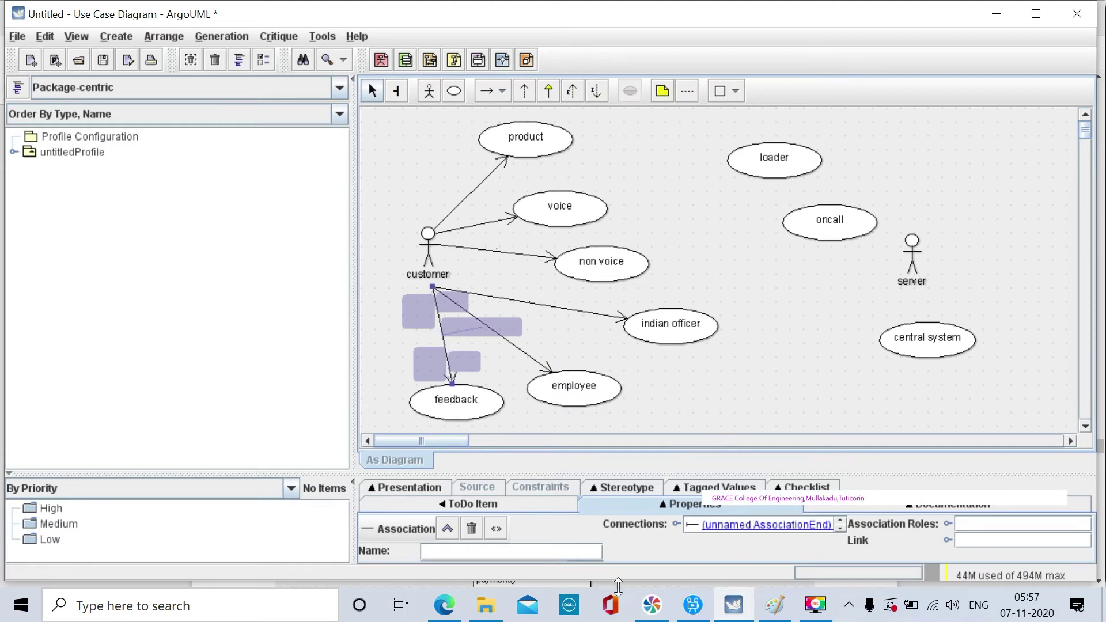
Step: Draw a unidirectional association from the voice use case to the loader use case, following the lab manual diagram
{"action": "left_click", "coordinate": [731, 606]}
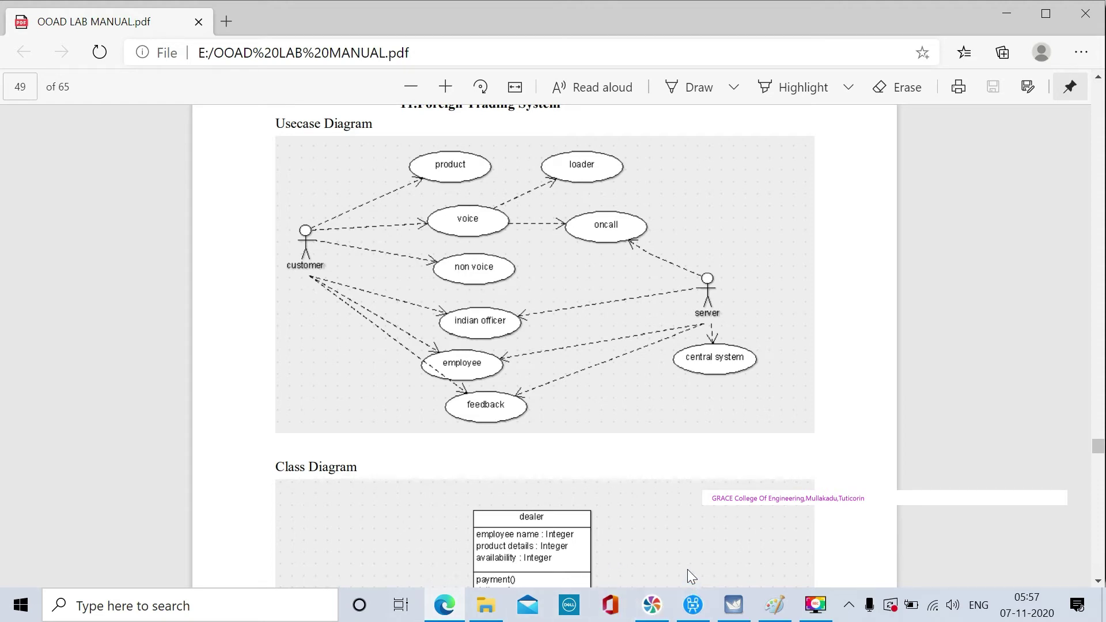
{"action": "left_click", "coordinate": [736, 606]}
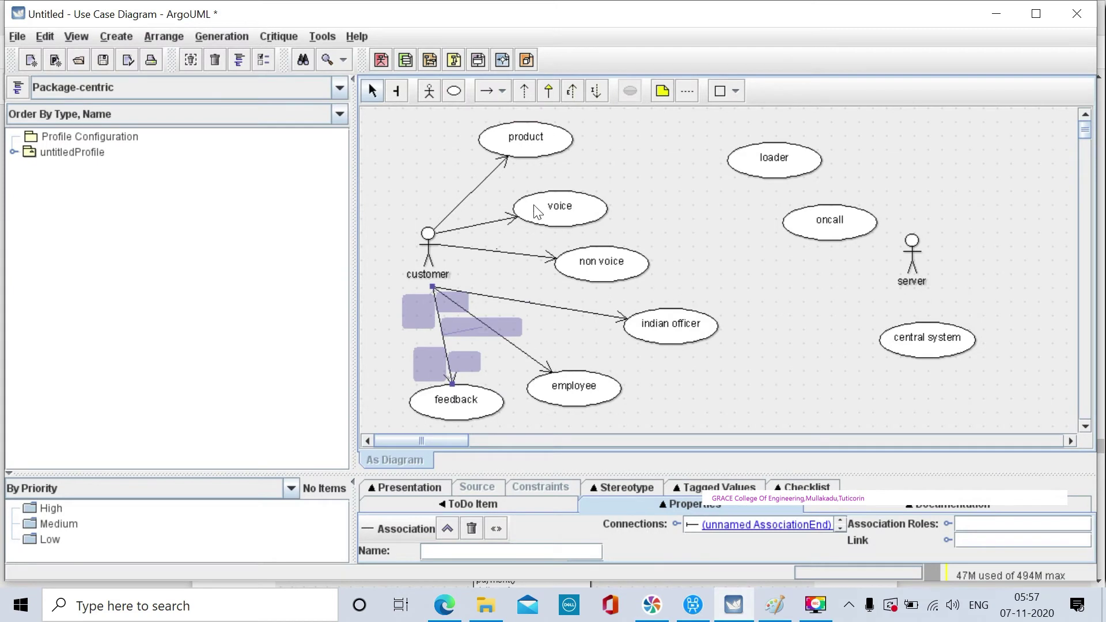
{"action": "left_click", "coordinate": [493, 91]}
{"action": "left_click_drag", "start_coordinate": [593, 207], "coordinate": [731, 170]}
Step: Try to draw a unidirectional association from the voice use case to the oncall use case
{"action": "left_click", "coordinate": [489, 91]}
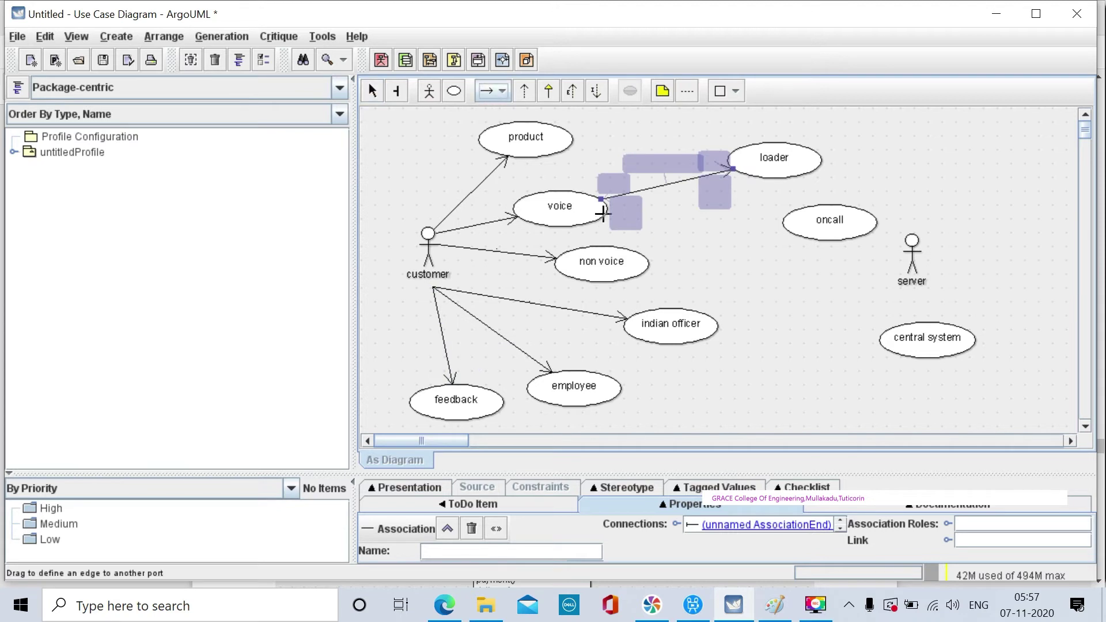
{"action": "left_click_drag", "start_coordinate": [607, 200], "coordinate": [732, 262]}
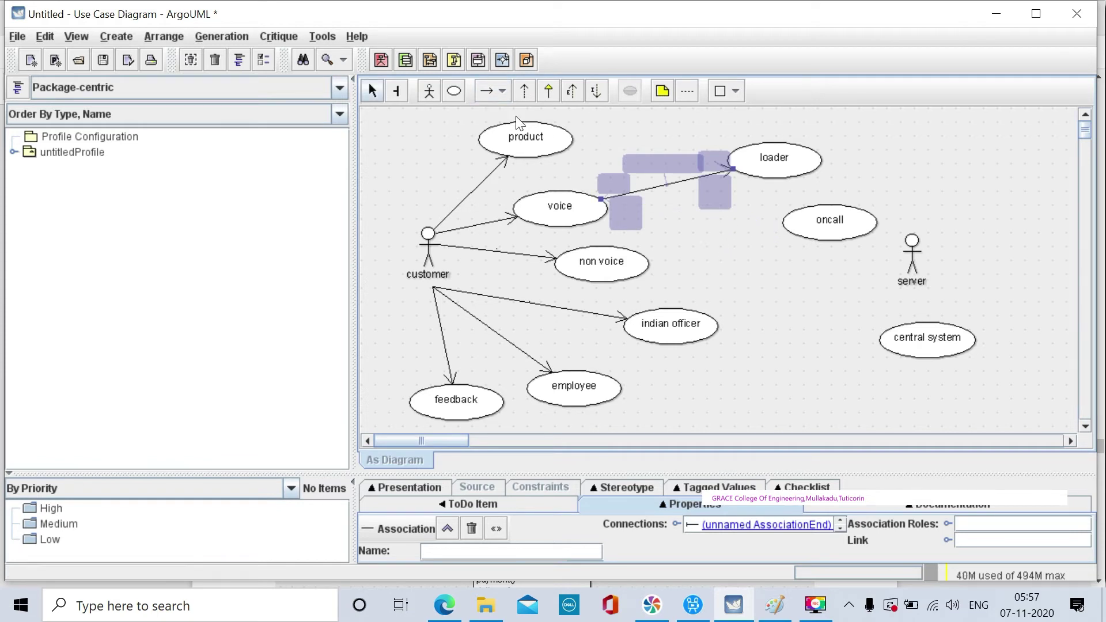
{"action": "left_click", "coordinate": [488, 92]}
{"action": "left_click_drag", "start_coordinate": [611, 206], "coordinate": [827, 344]}
{"action": "left_click", "coordinate": [488, 91]}
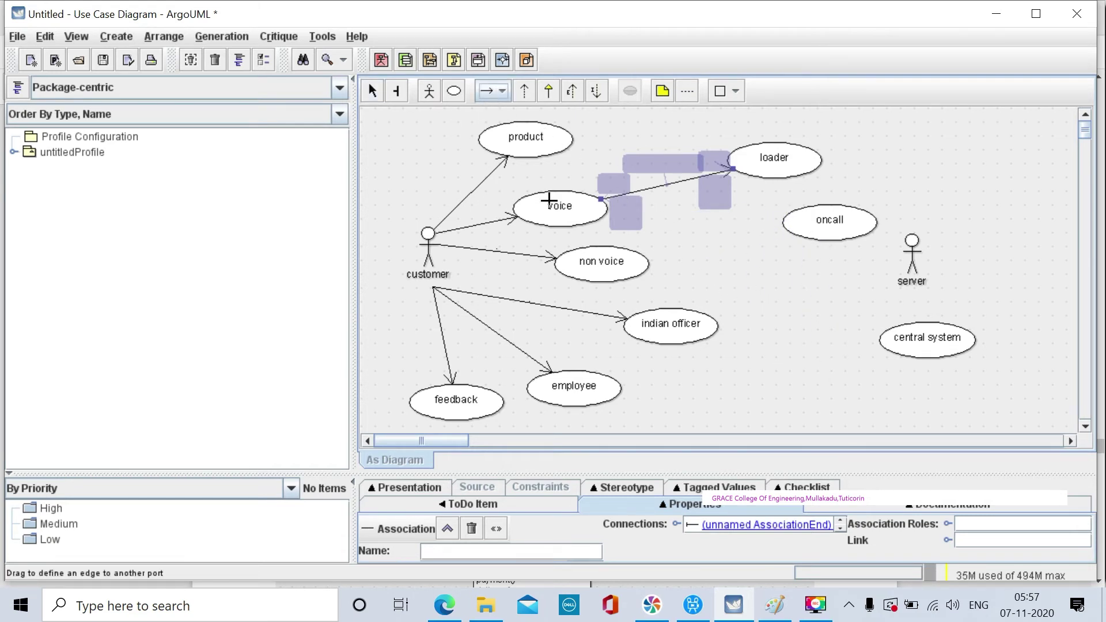
{"action": "left_click_drag", "start_coordinate": [607, 206], "coordinate": [768, 258]}
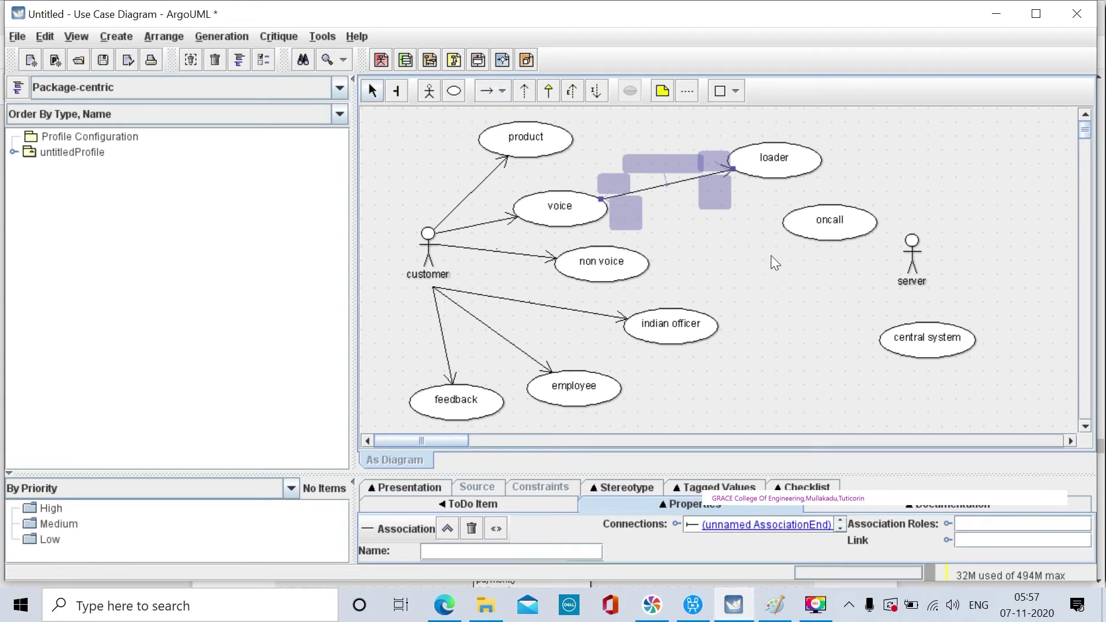
Step: Move the oncall use case directly below loader and connect voice to it with a unidirectional association
{"action": "left_click_drag", "start_coordinate": [823, 225], "coordinate": [776, 236]}
{"action": "left_click", "coordinate": [489, 92]}
{"action": "left_click_drag", "start_coordinate": [603, 198], "coordinate": [776, 250]}
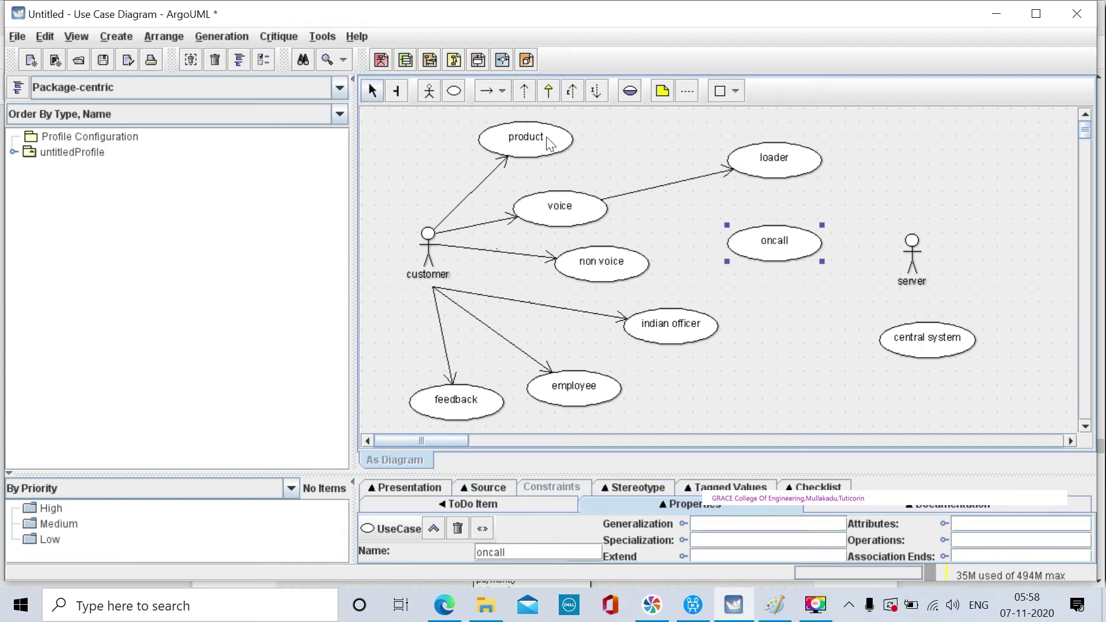
{"action": "left_click", "coordinate": [488, 90]}
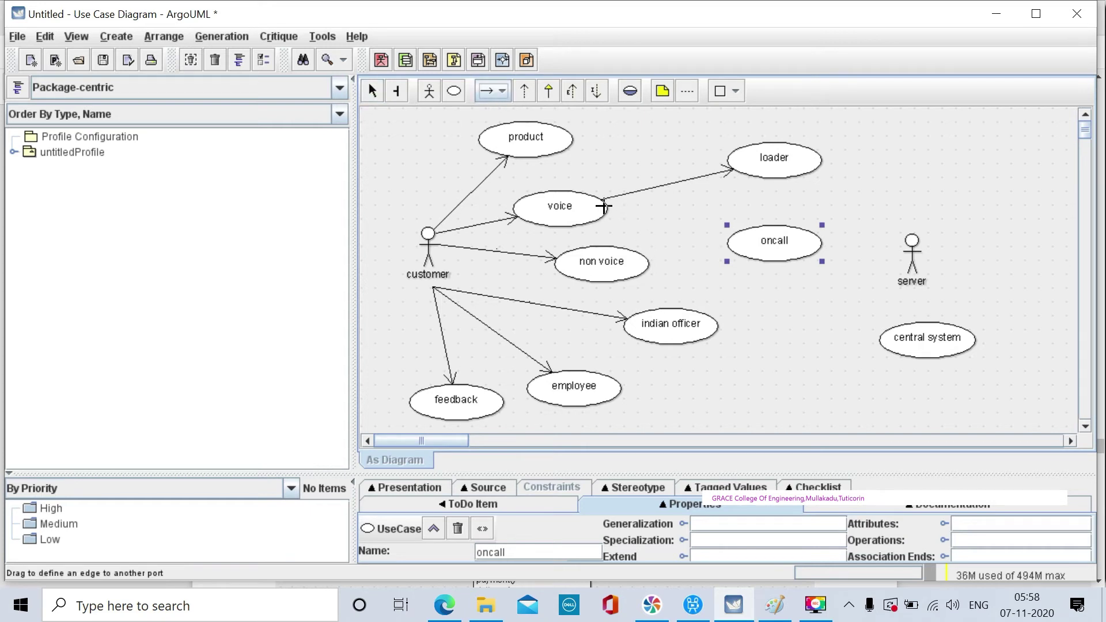
{"action": "left_click_drag", "start_coordinate": [608, 205], "coordinate": [773, 223]}
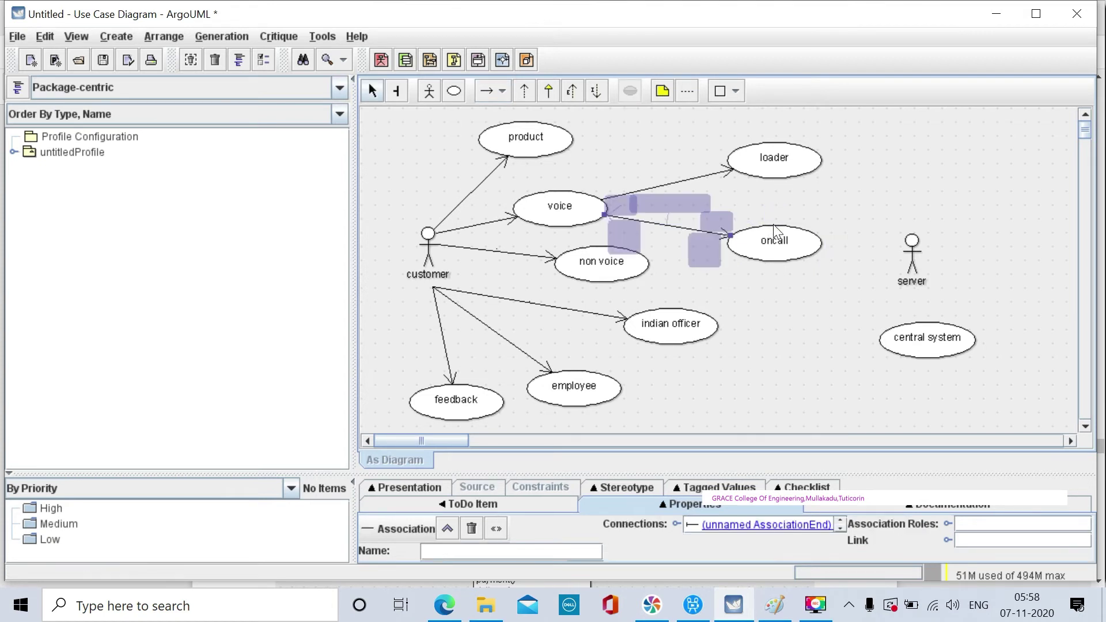
{"action": "left_click", "coordinate": [760, 300]}
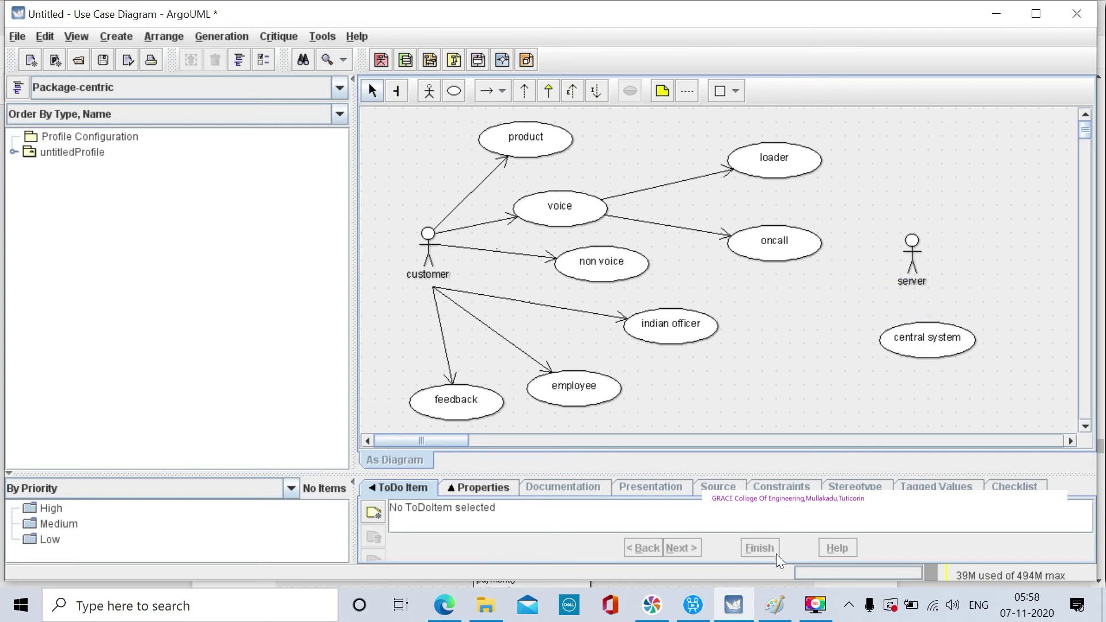
Step: Draw a dependency from the server actor to the central system use case and move central system slightly lower
{"action": "left_click", "coordinate": [749, 597]}
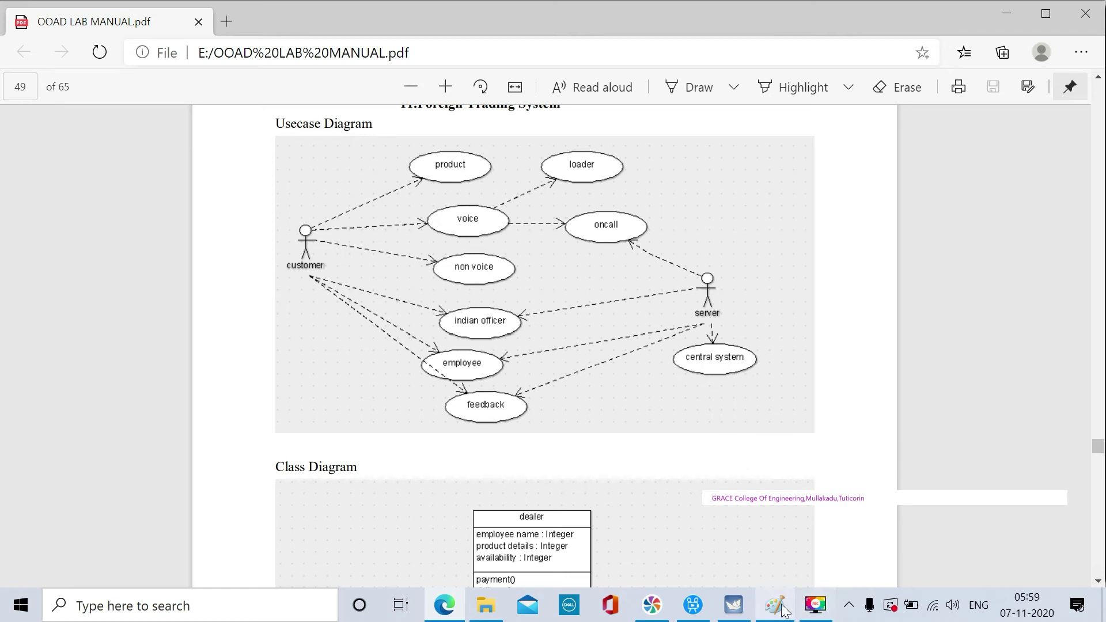
{"action": "left_click", "coordinate": [732, 605]}
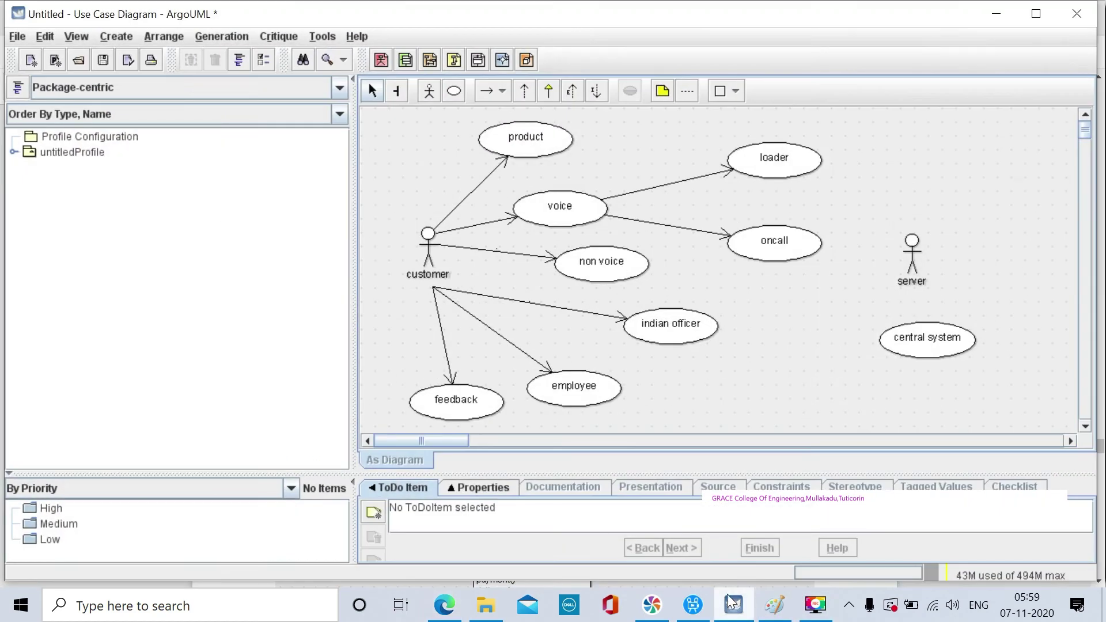
{"action": "left_click", "coordinate": [525, 90]}
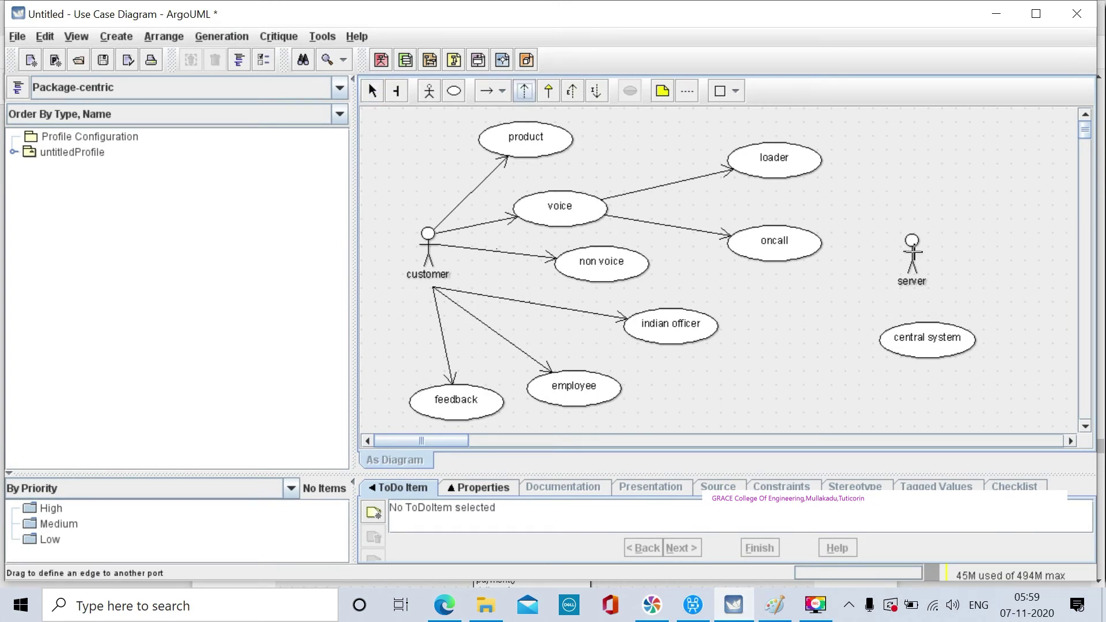
{"action": "left_click_drag", "start_coordinate": [912, 260], "coordinate": [917, 321]}
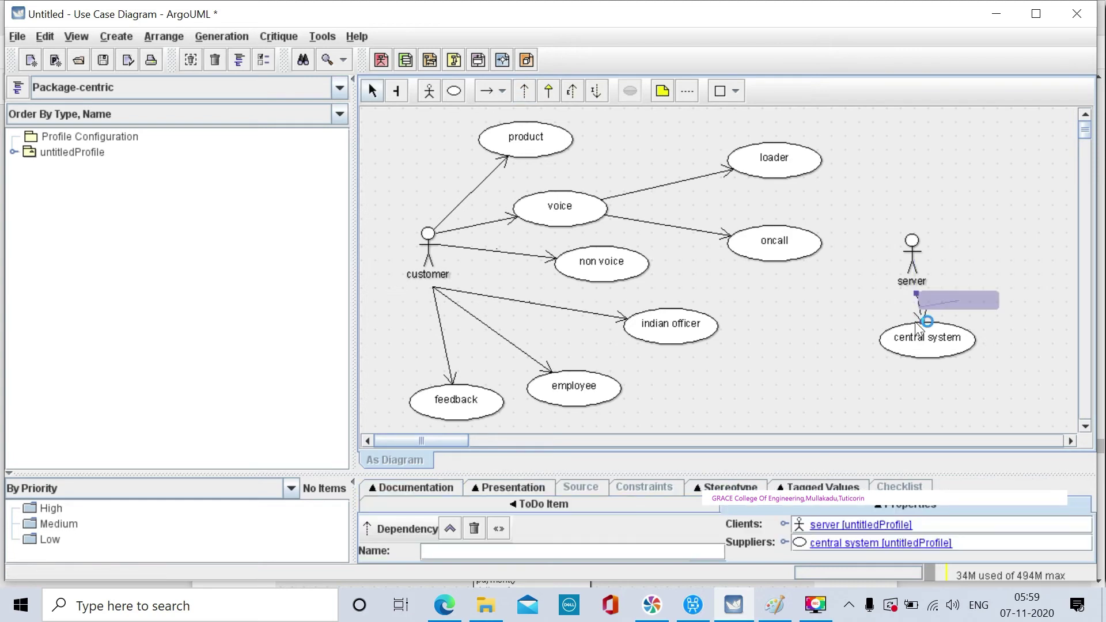
{"action": "left_click_drag", "start_coordinate": [933, 343], "coordinate": [925, 359]}
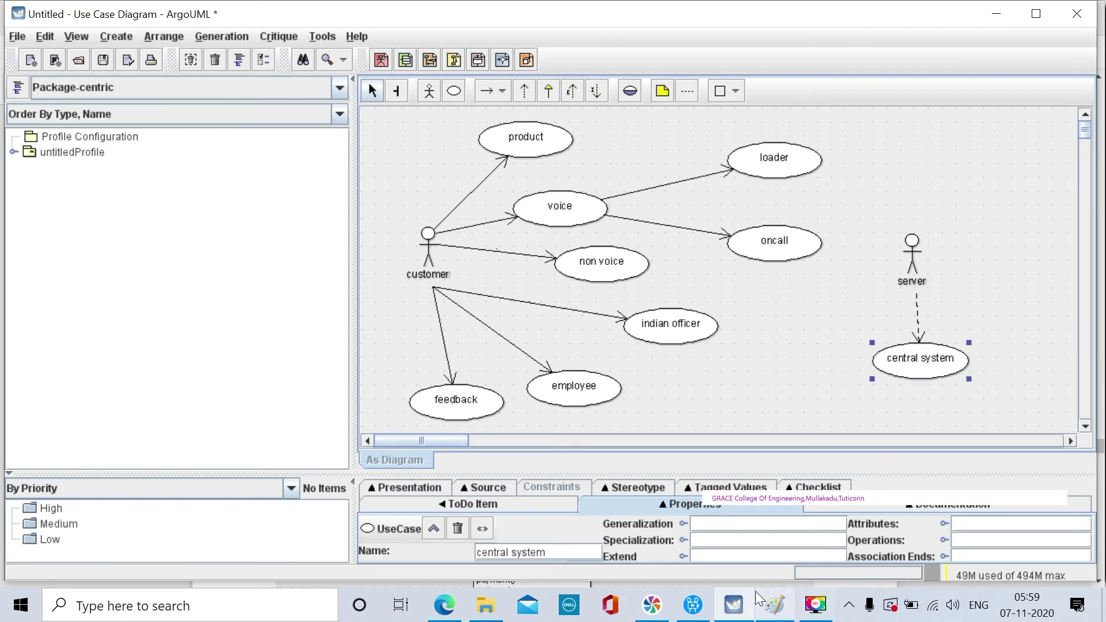
Step: Draw a dependency from the server actor to the oncall use case
{"action": "left_click", "coordinate": [525, 91]}
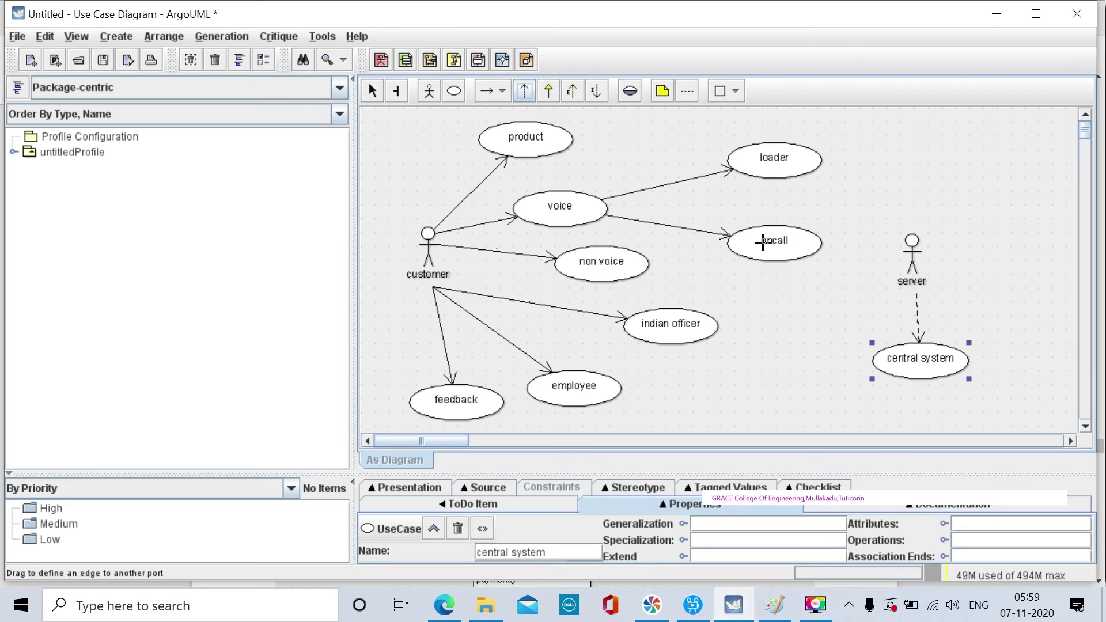
{"action": "left_click_drag", "start_coordinate": [912, 252], "coordinate": [817, 242]}
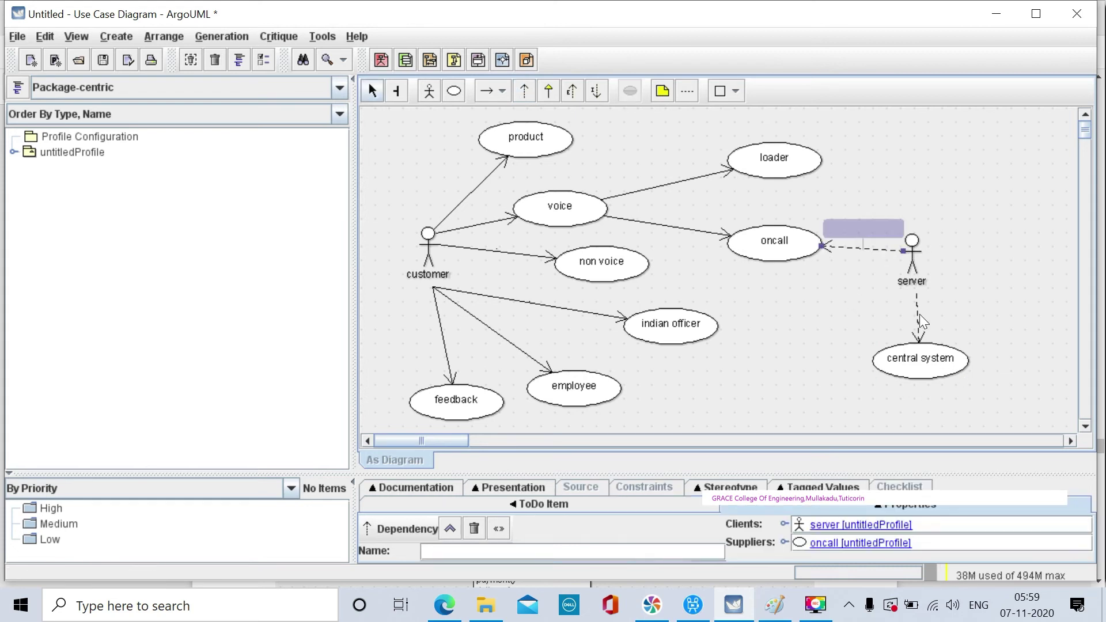
Step: Replace the server to central system dependency with a unidirectional association and align central system directly below the server actor
{"action": "left_click", "coordinate": [919, 315]}
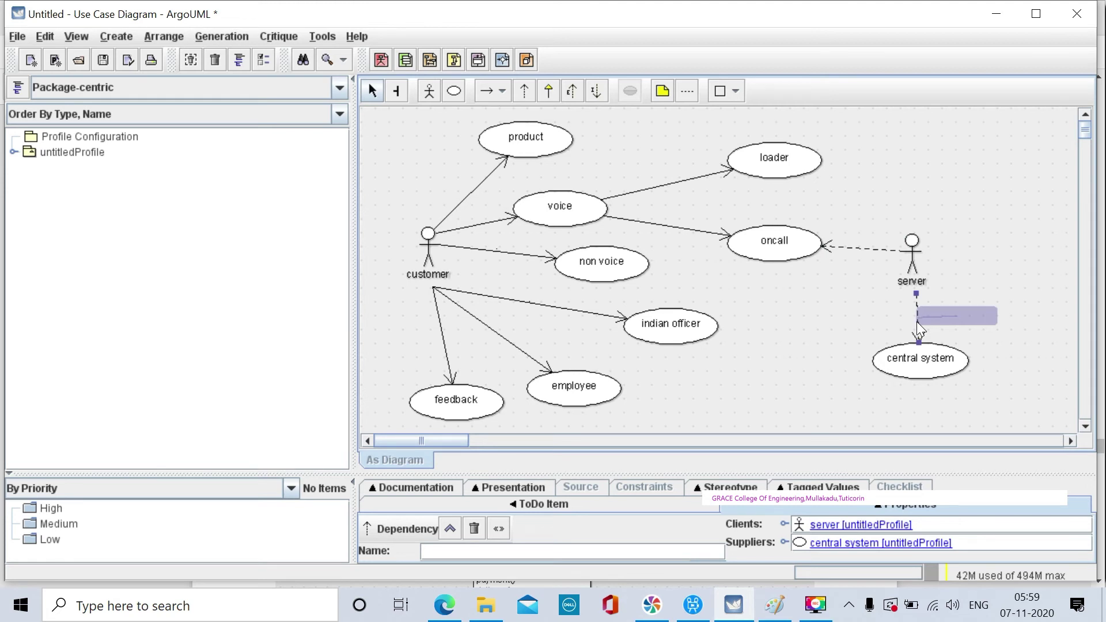
{"action": "key", "text": "Delete"}
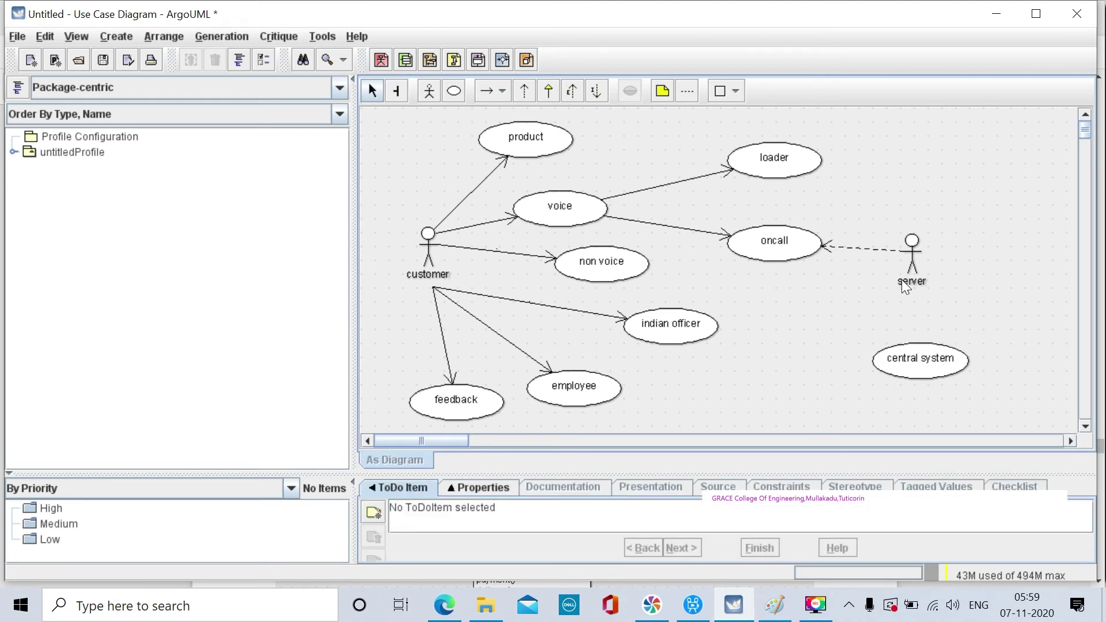
{"action": "left_click", "coordinate": [487, 90]}
{"action": "left_click_drag", "start_coordinate": [906, 259], "coordinate": [917, 342]}
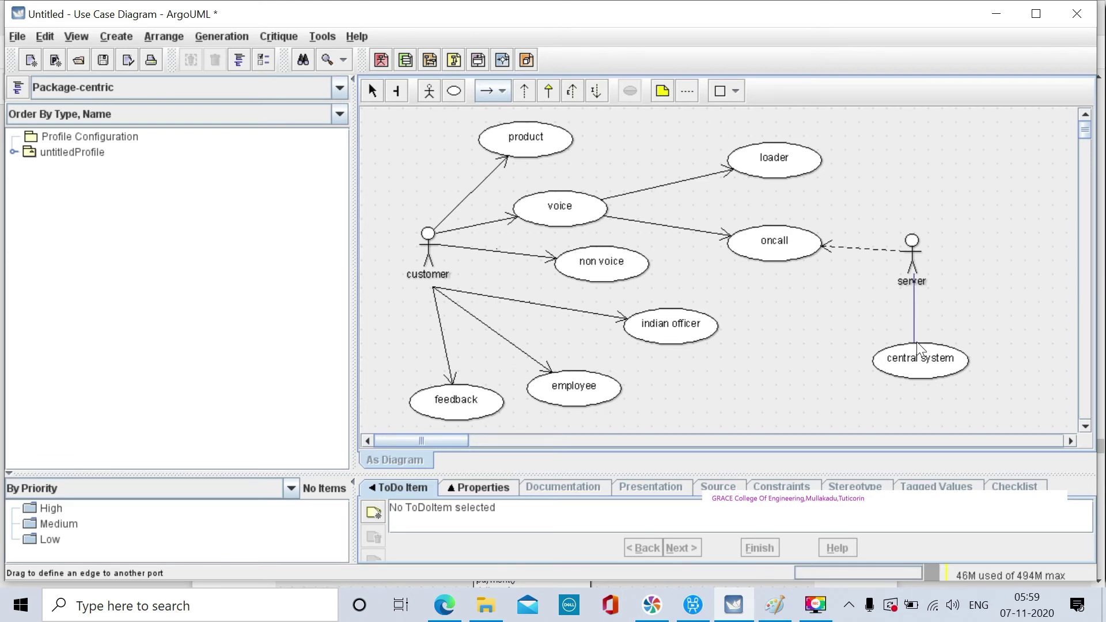
{"action": "left_click", "coordinate": [1017, 340]}
{"action": "left_click", "coordinate": [944, 372]}
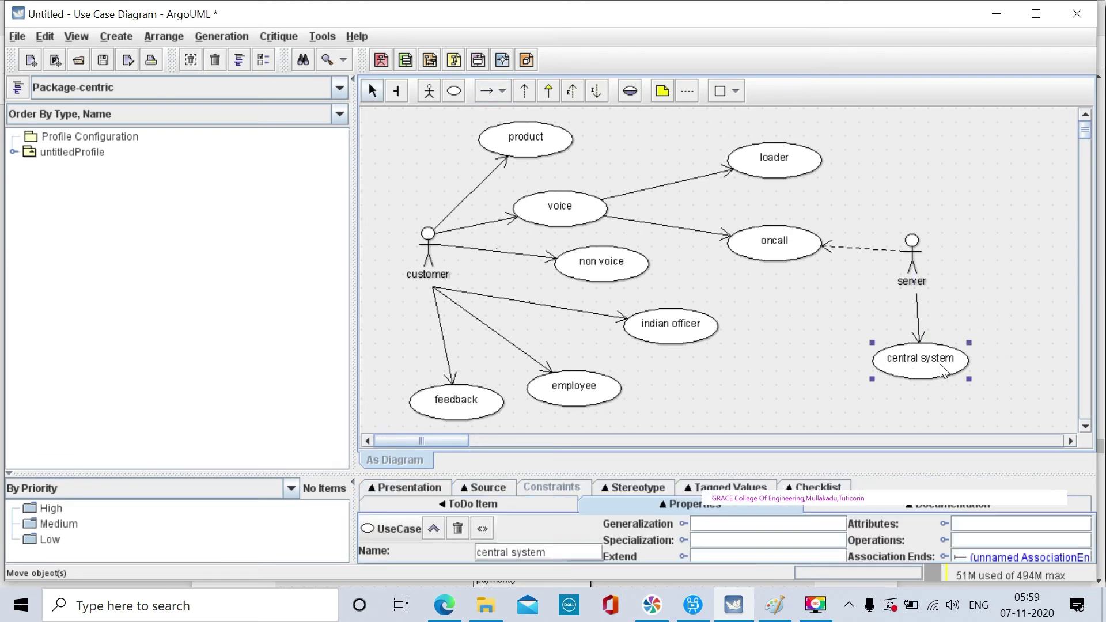
{"action": "mouse_move", "coordinate": [941, 368]}
{"action": "left_mouse_down"}
{"action": "mouse_move", "coordinate": [938, 382]}
{"action": "mouse_move", "coordinate": [918, 377]}
{"action": "mouse_move", "coordinate": [929, 374]}
{"action": "left_mouse_up"}
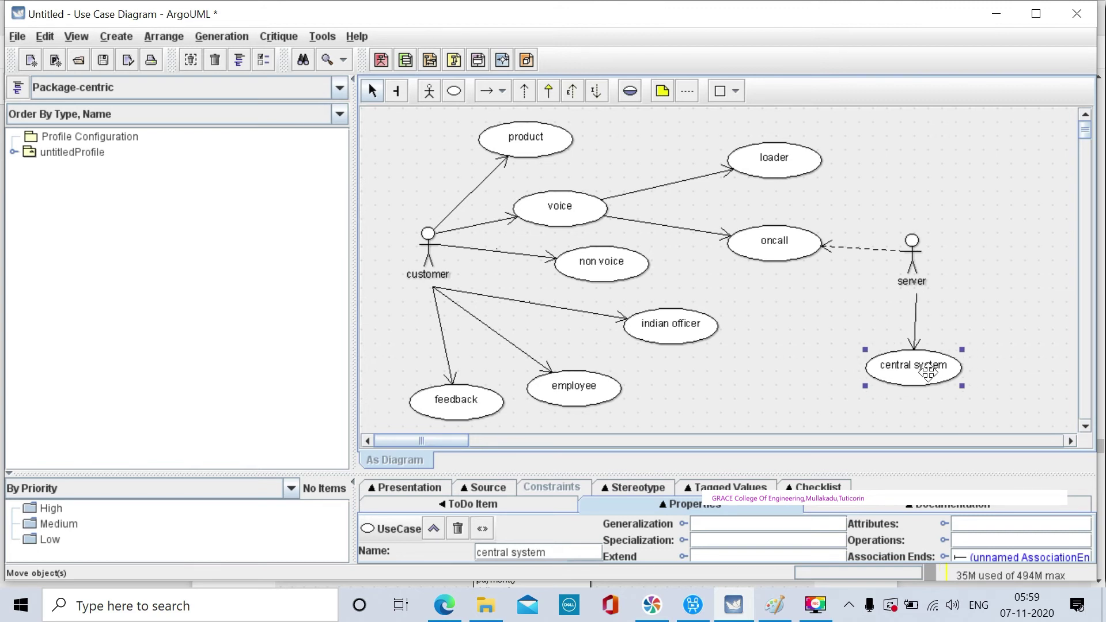
{"action": "left_click", "coordinate": [970, 306]}
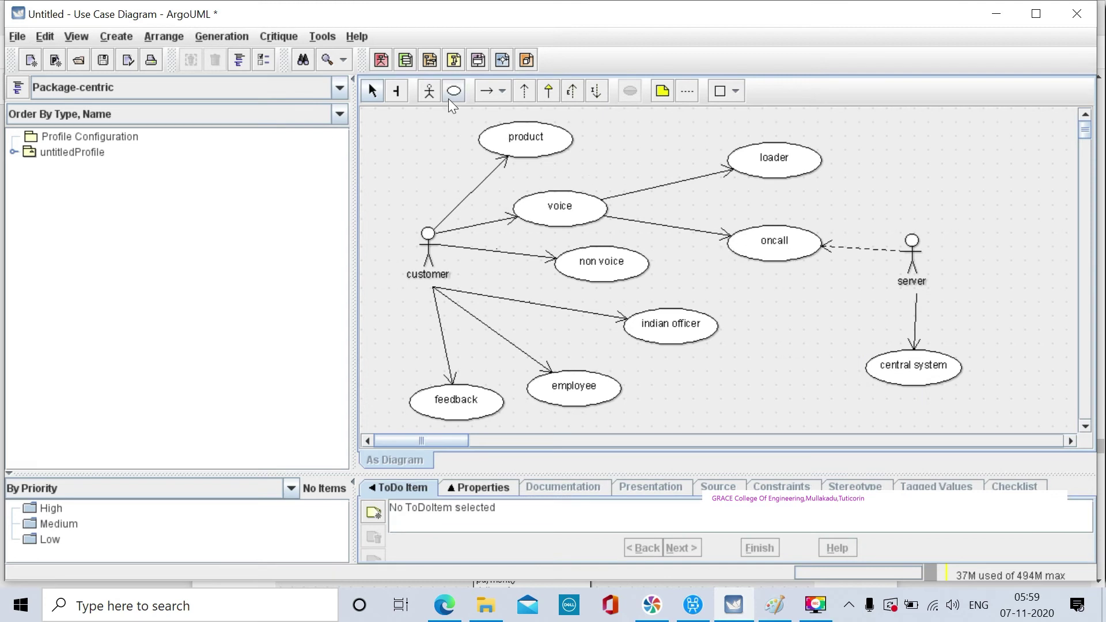
Step: Draw a dependency from the server actor to the indian officer use case
{"action": "left_click", "coordinate": [525, 91]}
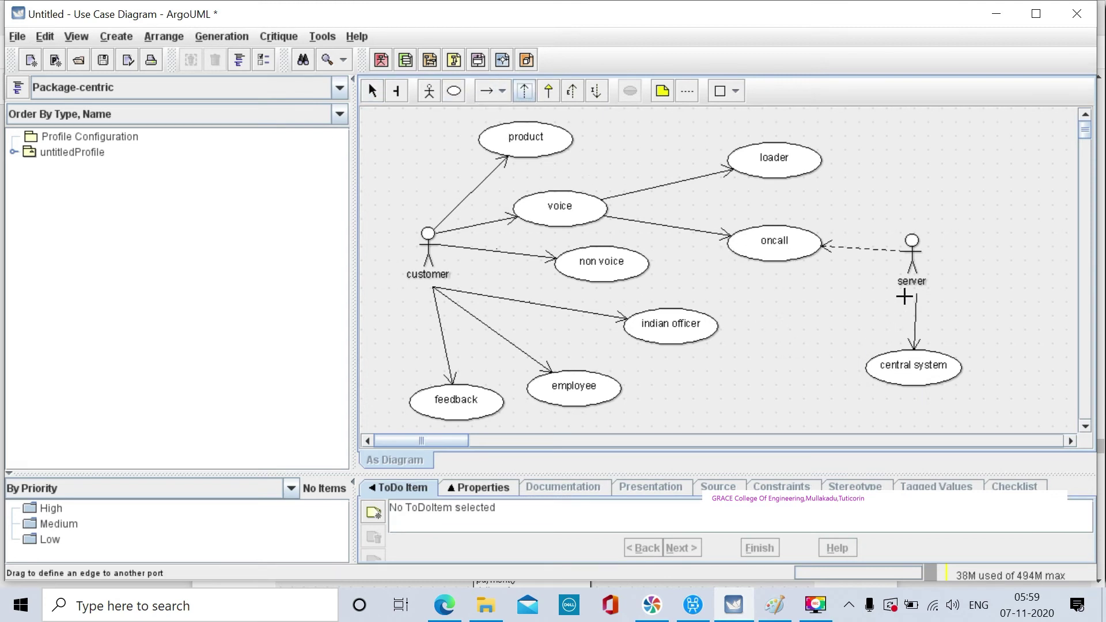
{"action": "left_click_drag", "start_coordinate": [908, 280], "coordinate": [718, 320]}
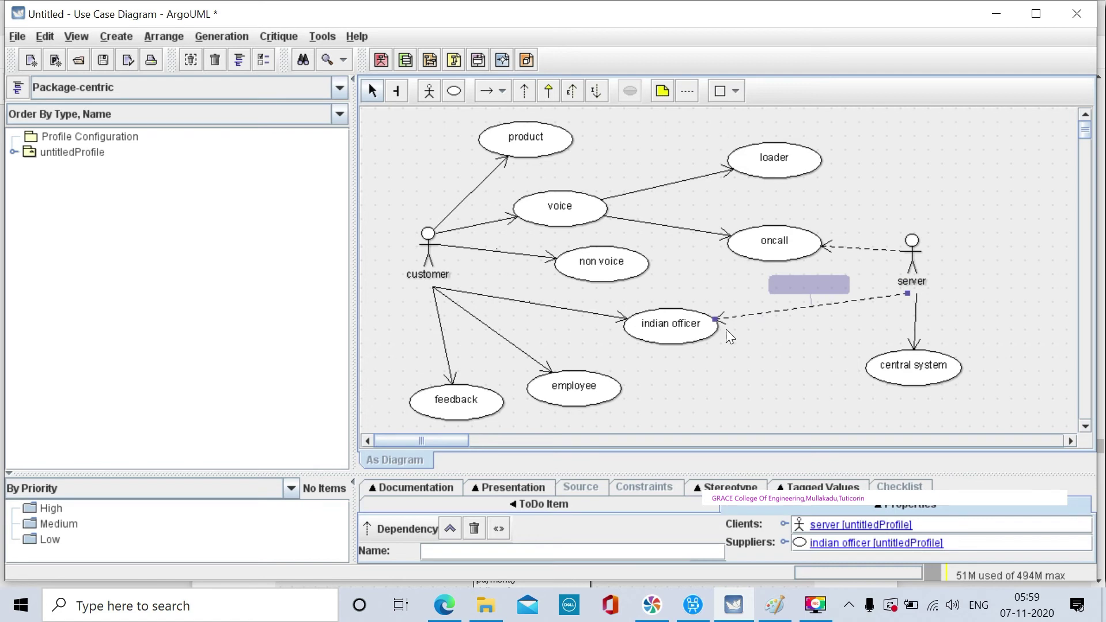
Step: Move the employee use case below indian officer and the feedback use case below employee, slightly further toward the server side
{"action": "left_click", "coordinate": [526, 91]}
{"action": "left_click", "coordinate": [523, 92]}
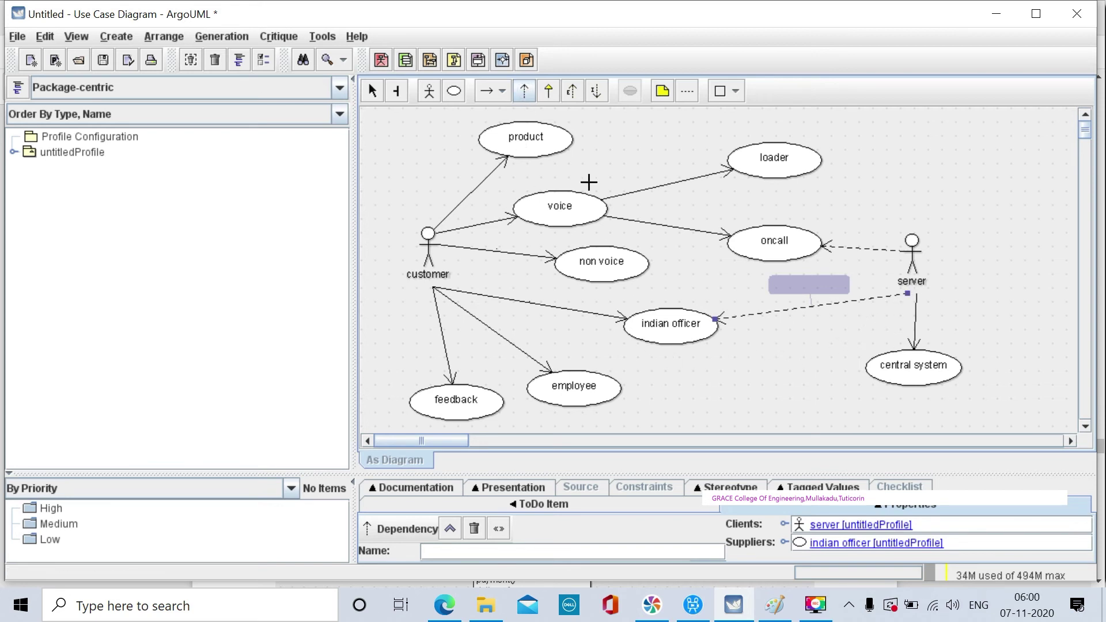
{"action": "left_click", "coordinate": [1086, 428]}
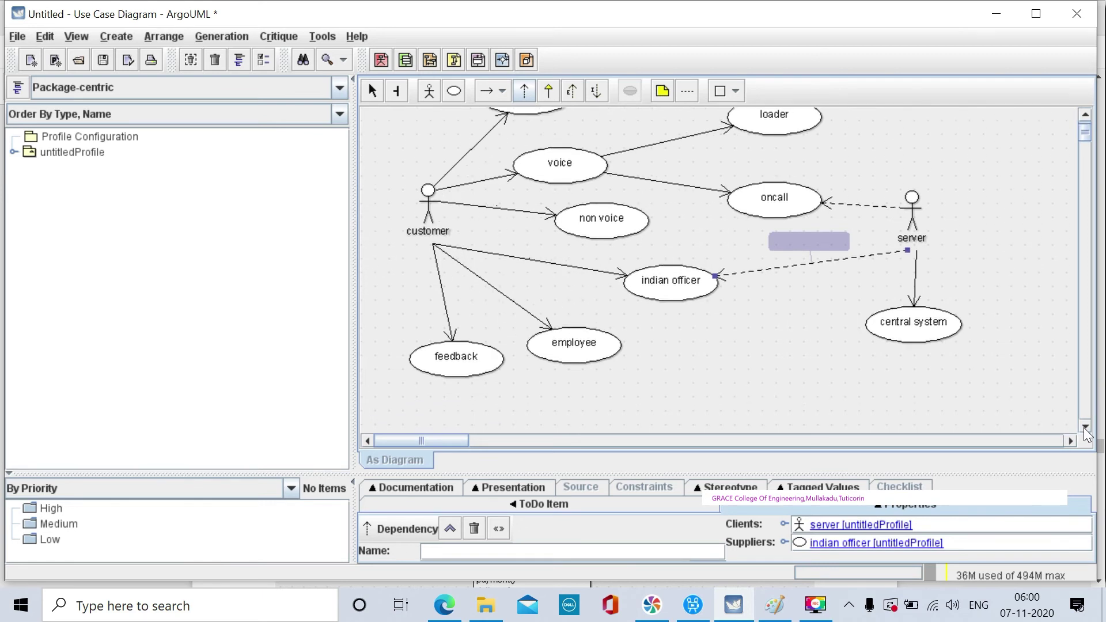
{"action": "left_click", "coordinate": [1086, 428]}
{"action": "mouse_move", "coordinate": [594, 299]}
{"action": "left_mouse_down"}
{"action": "mouse_move", "coordinate": [664, 315]}
{"action": "mouse_move", "coordinate": [600, 302]}
{"action": "mouse_move", "coordinate": [599, 311]}
{"action": "left_mouse_up"}
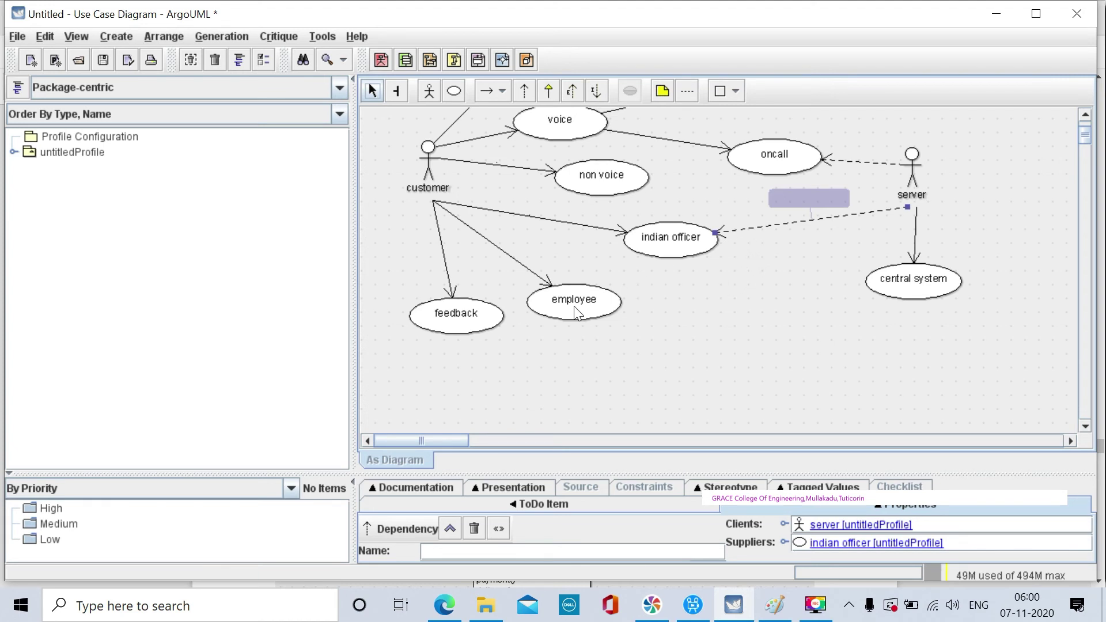
{"action": "left_click_drag", "start_coordinate": [574, 306], "coordinate": [691, 348]}
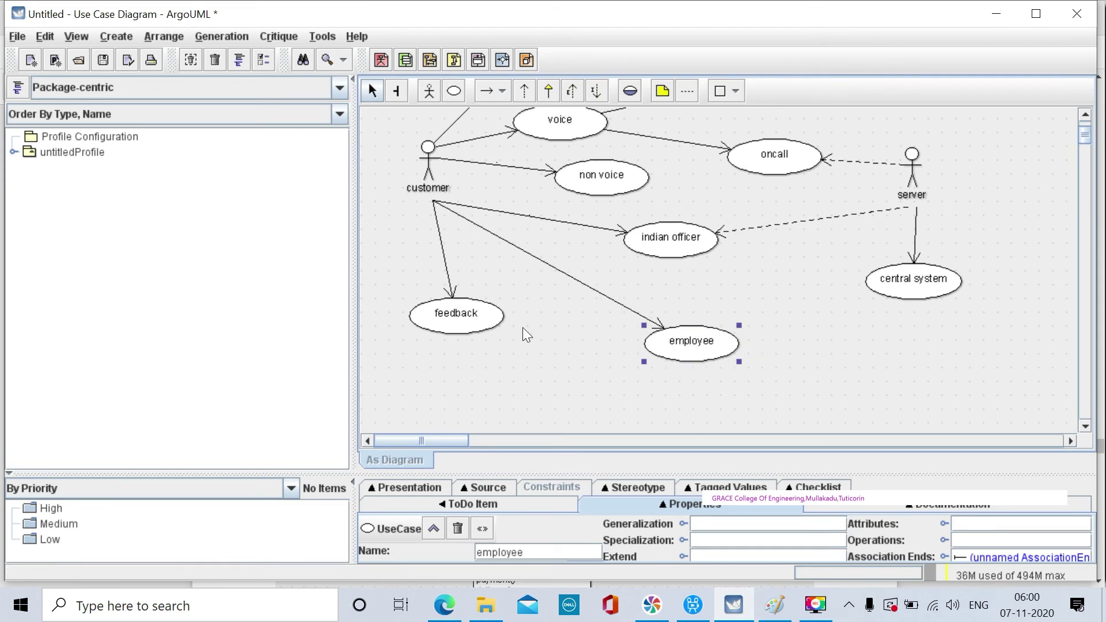
{"action": "left_click_drag", "start_coordinate": [470, 323], "coordinate": [749, 422]}
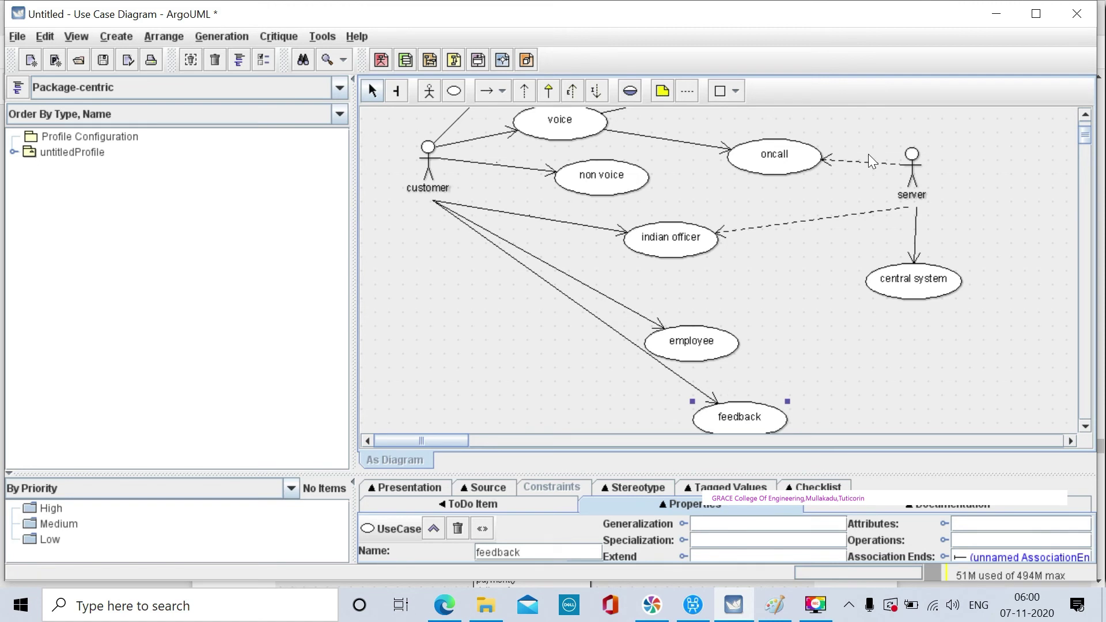
Step: Check the lab manual diagram and draw a dependency from the server actor to the feedback use case
{"action": "left_click", "coordinate": [526, 93]}
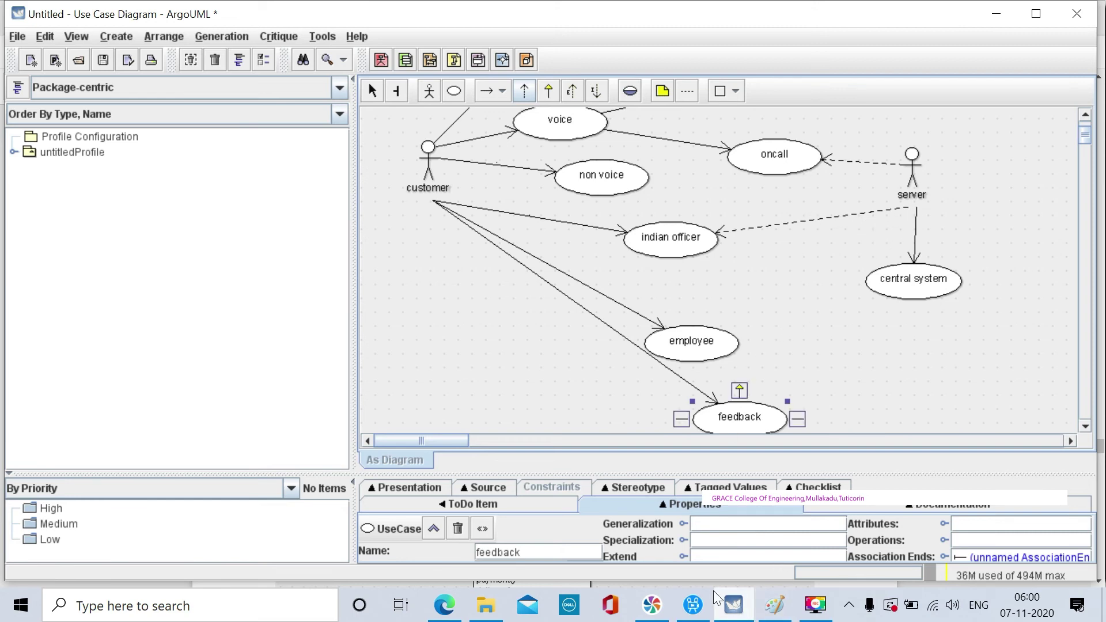
{"action": "left_click", "coordinate": [736, 609]}
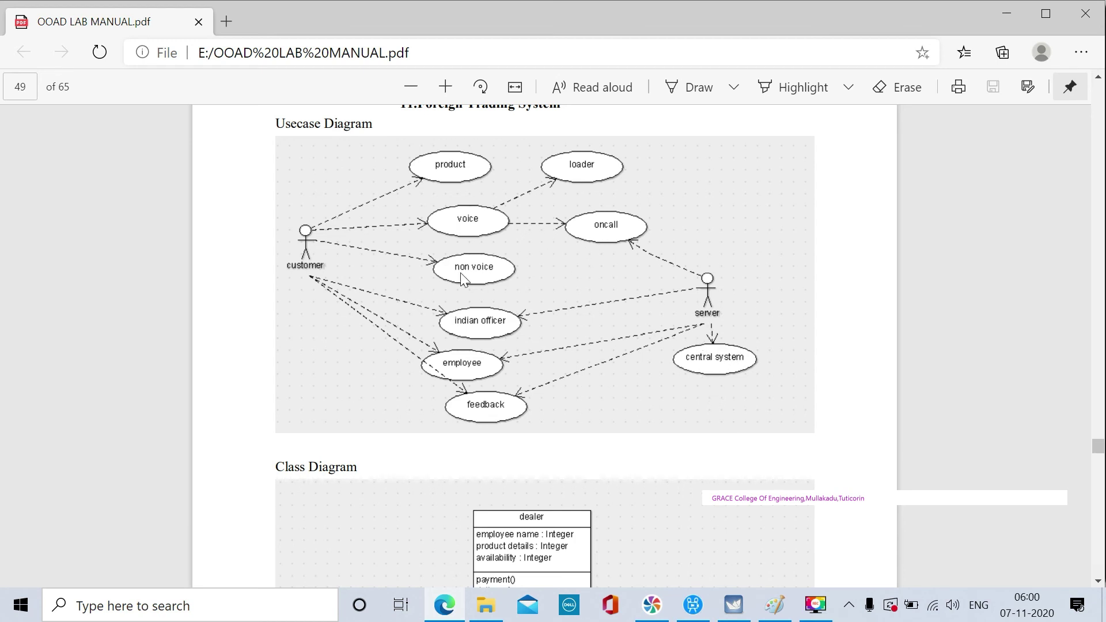
{"action": "left_click", "coordinate": [734, 606]}
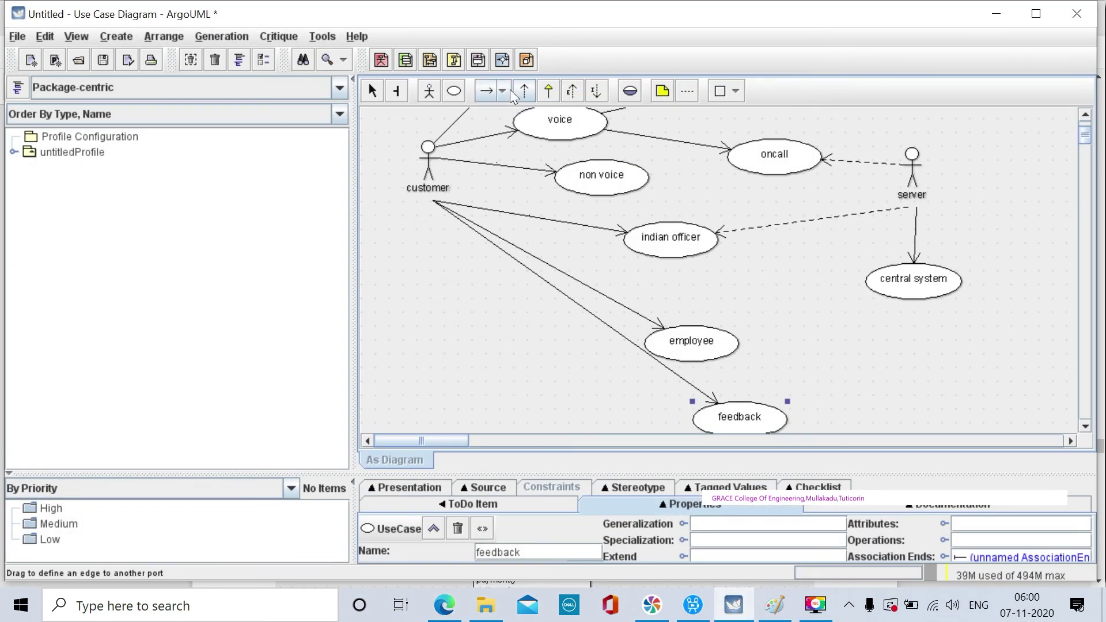
{"action": "left_click", "coordinate": [527, 92]}
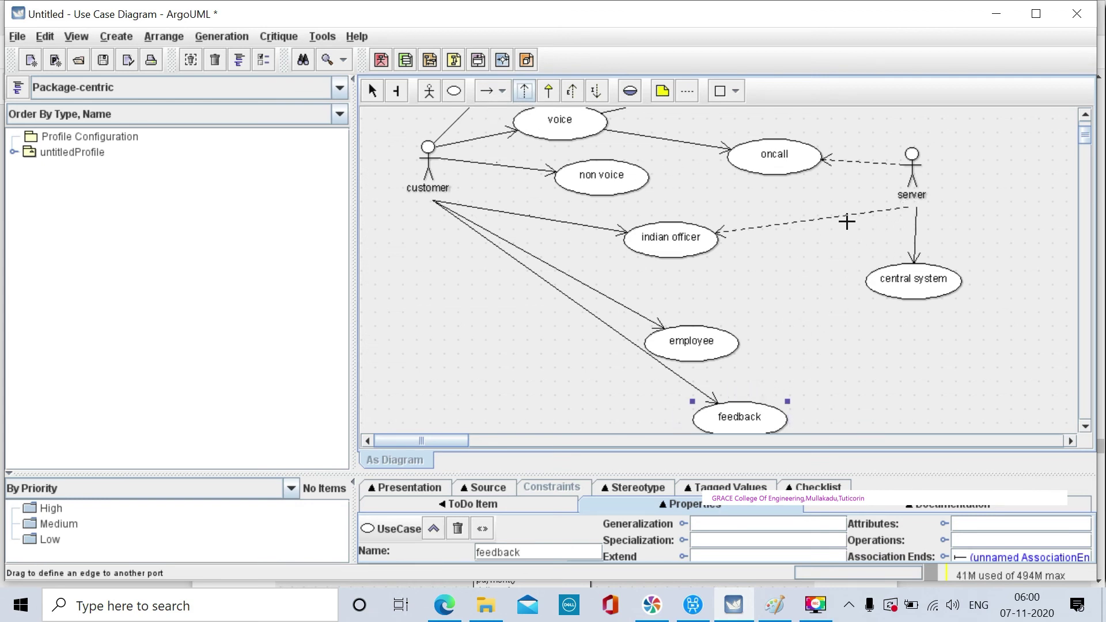
{"action": "left_click_drag", "start_coordinate": [911, 164], "coordinate": [771, 406]}
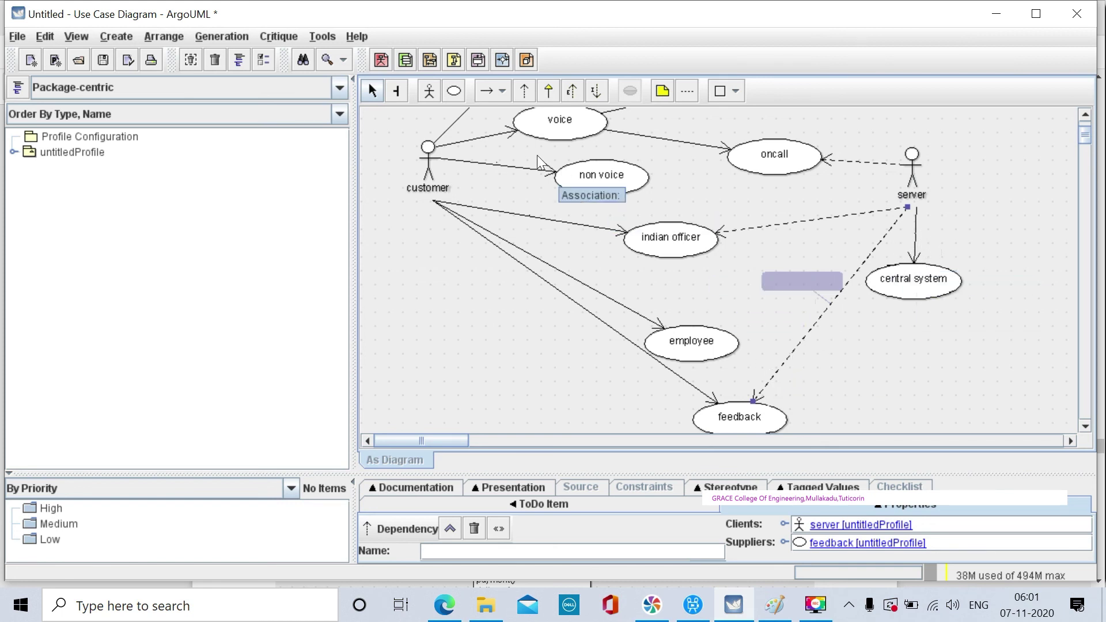
Step: Draw a dependency from the server actor to the employee use case
{"action": "left_click", "coordinate": [524, 97]}
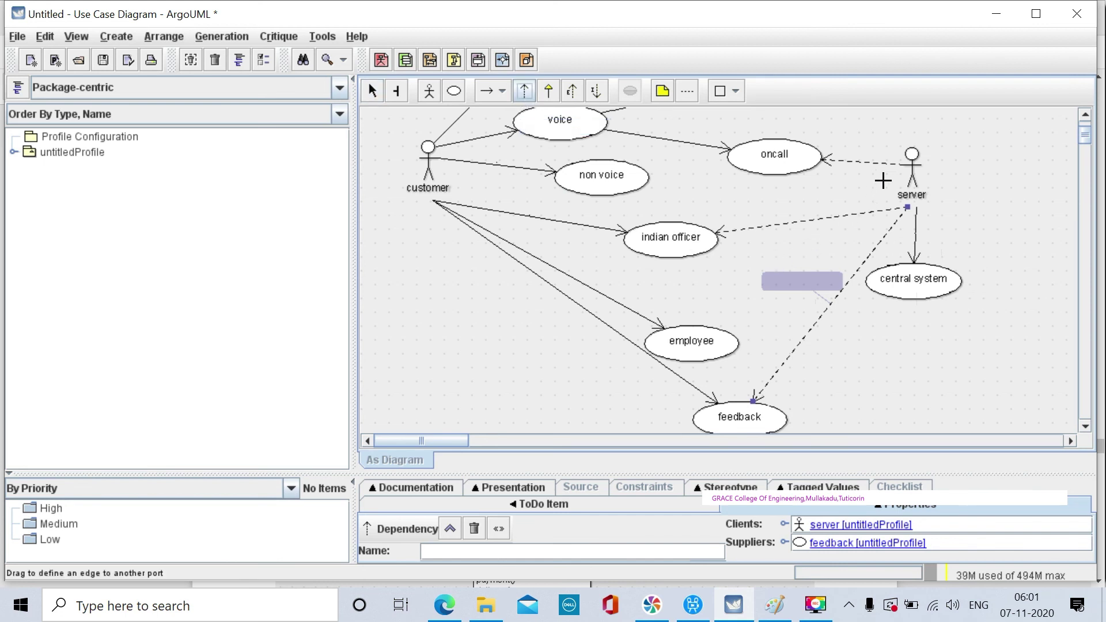
{"action": "left_click_drag", "start_coordinate": [903, 157], "coordinate": [731, 333]}
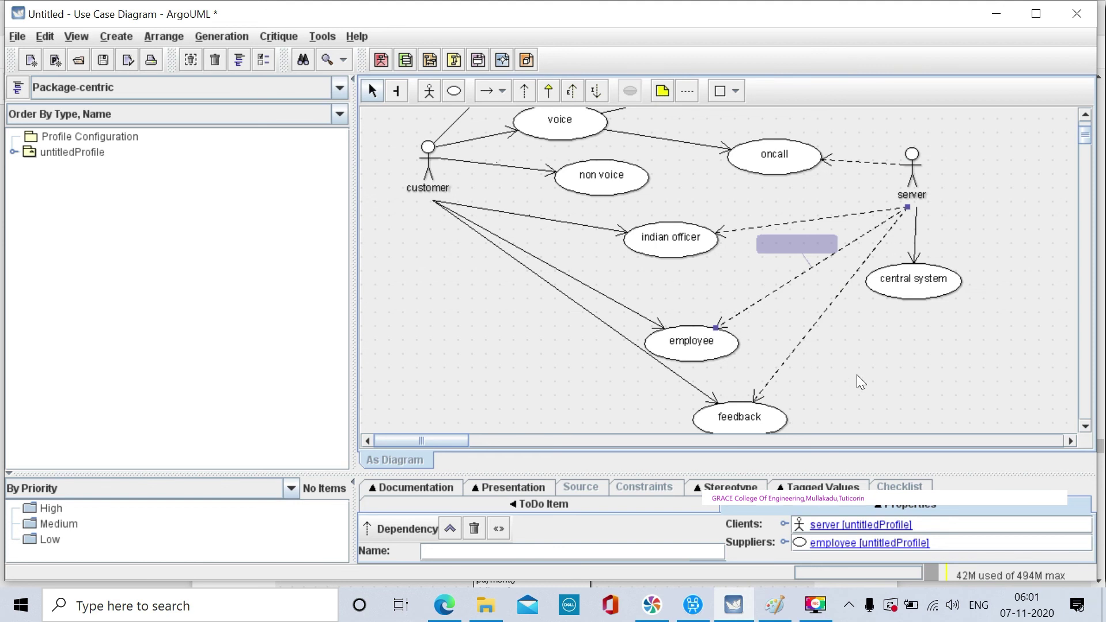
{"action": "left_click", "coordinate": [781, 392]}
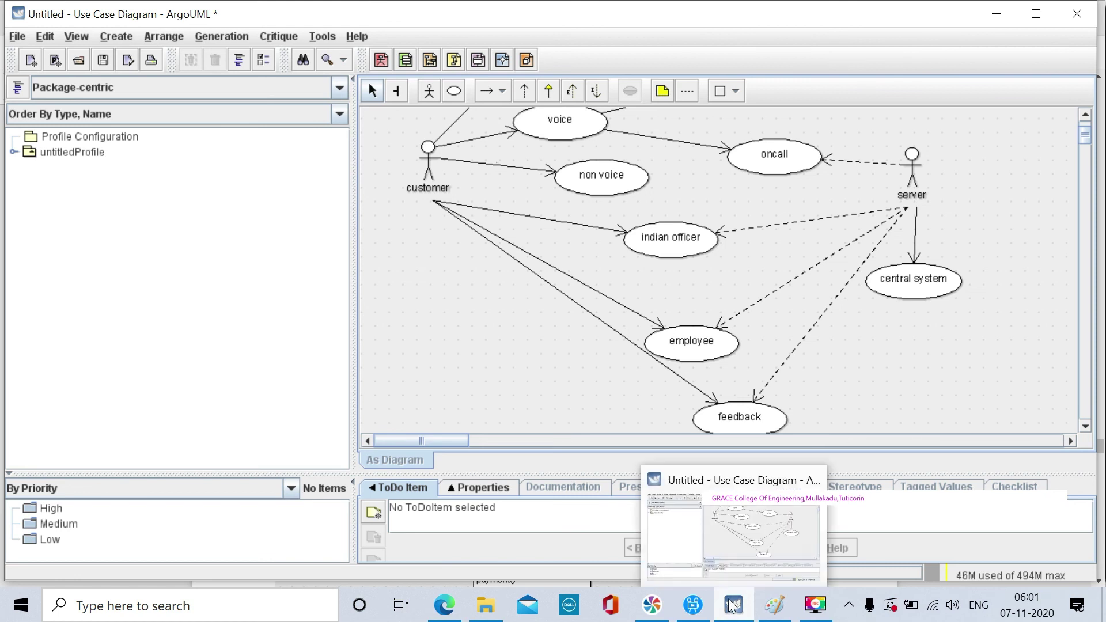
Step: Start saving the project under a new name and create a folder named "foreing trading" in Documents
{"action": "left_click", "coordinate": [27, 38]}
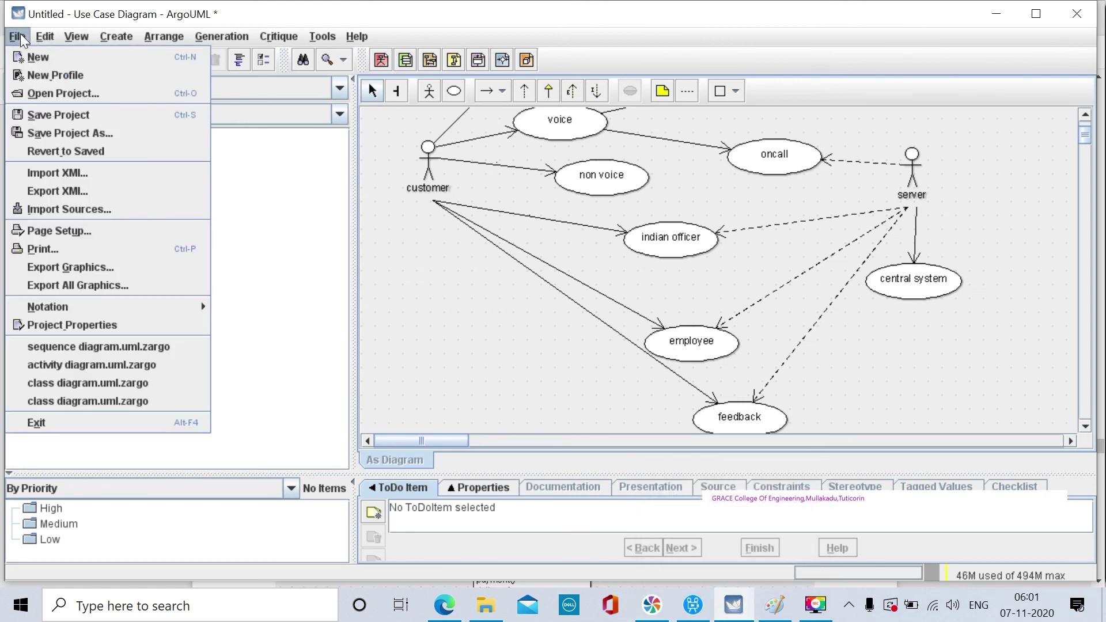
{"action": "left_click", "coordinate": [36, 133]}
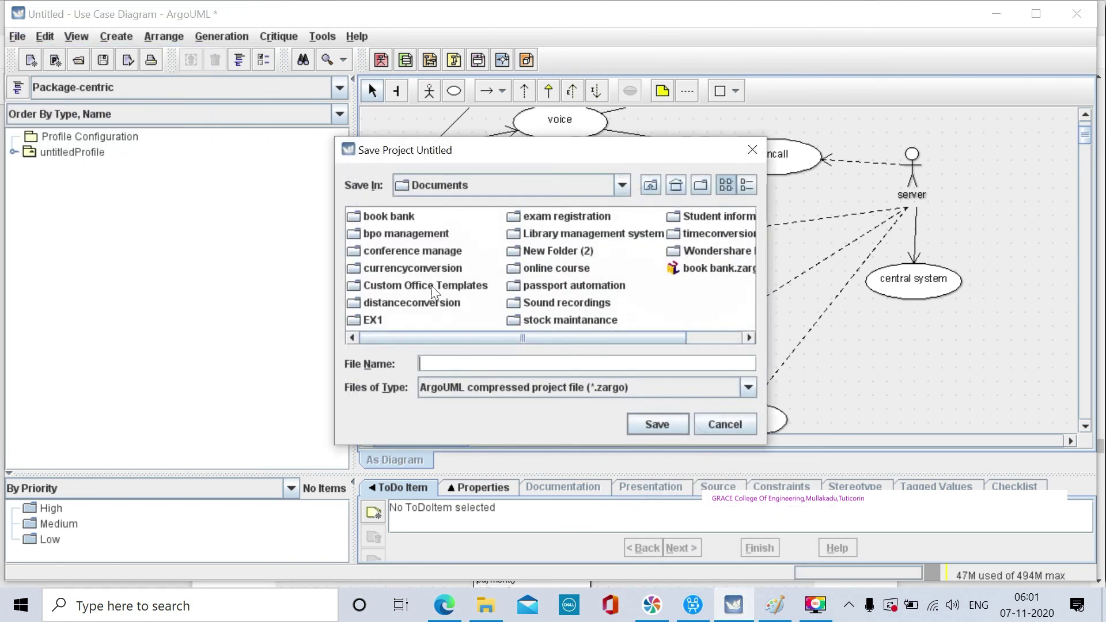
{"action": "left_click", "coordinate": [702, 186]}
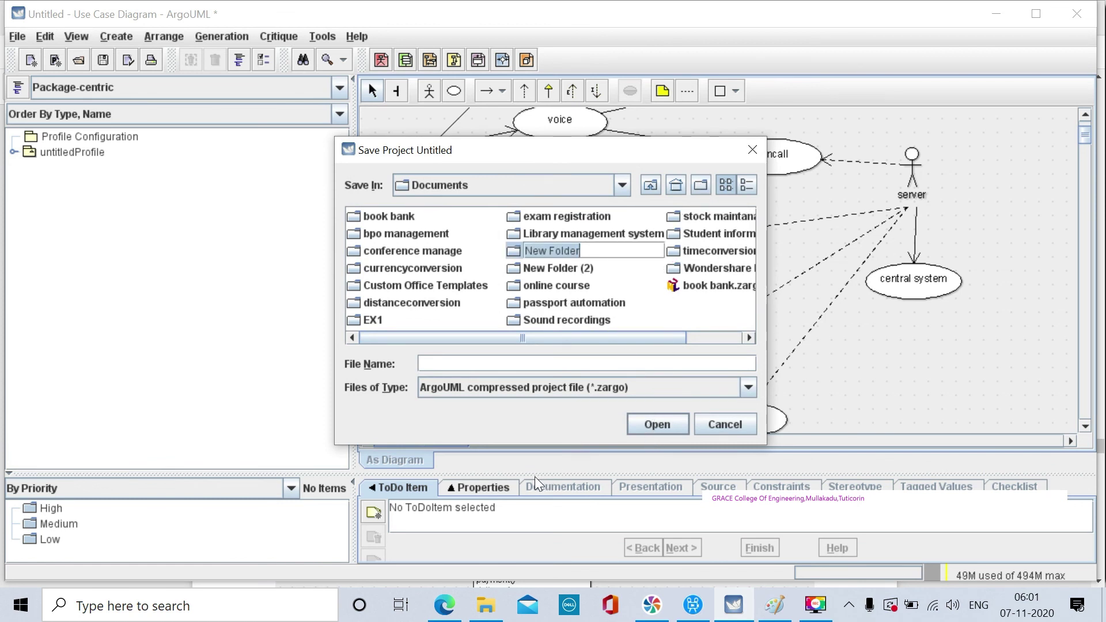
{"action": "type", "text": "fore"}
{"action": "type", "text": "ing "}
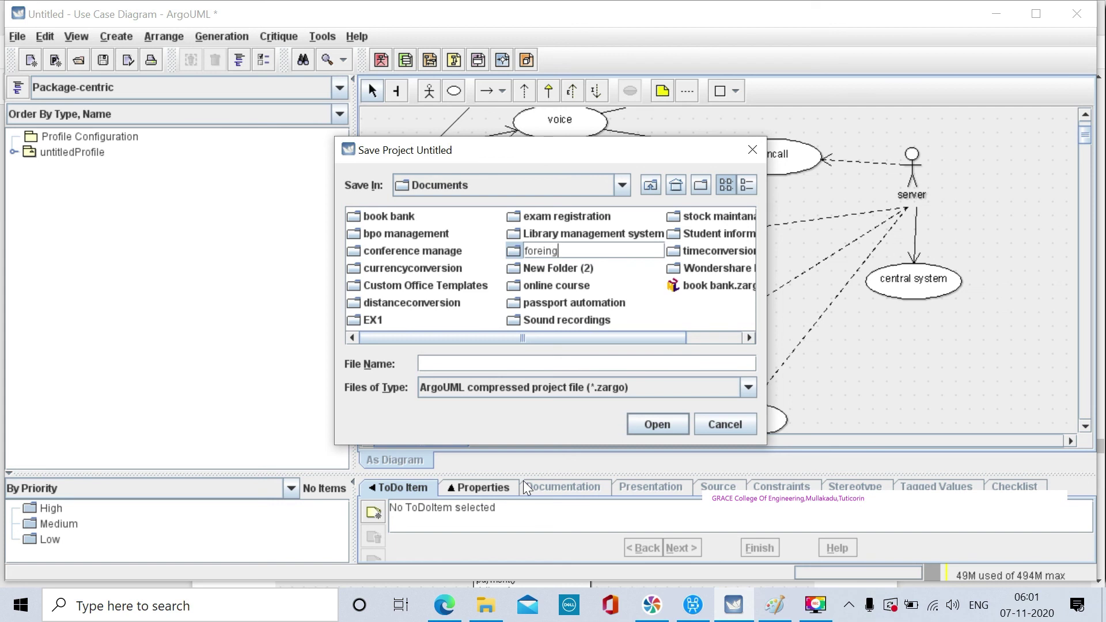
{"action": "type", "text": "trading"}
{"action": "key", "text": "Return"}
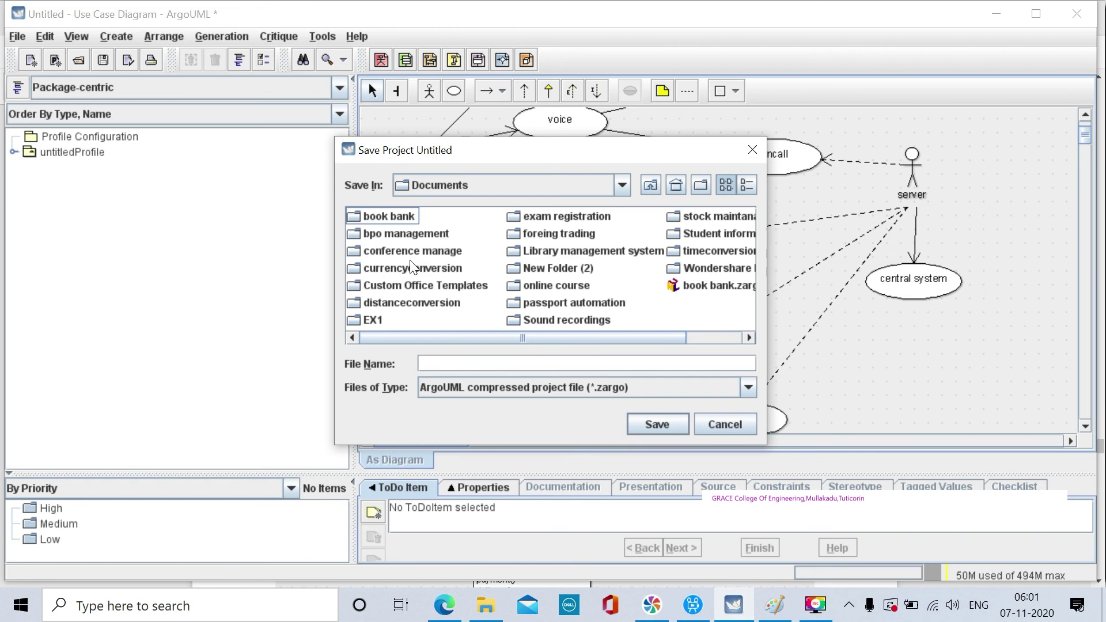
Step: Save the project in the foreing trading folder as "use case diagram.uml" in the compressed .zargo format
{"action": "double_click", "coordinate": [570, 233]}
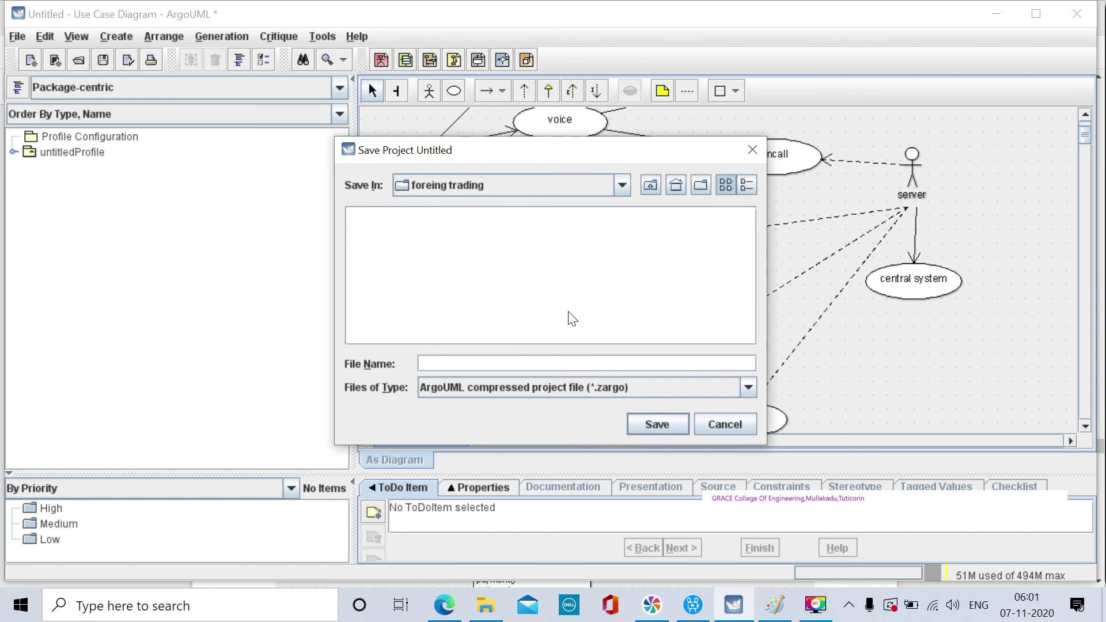
{"action": "left_click", "coordinate": [623, 364]}
{"action": "type", "text": "use case dia"}
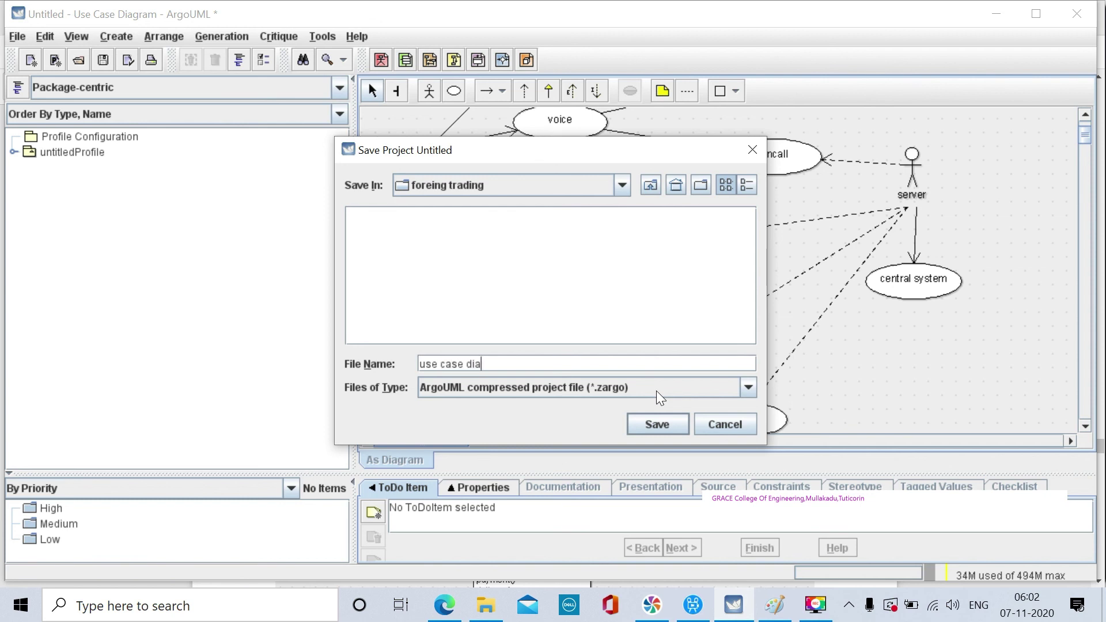
{"action": "type", "text": "gram.uml"}
{"action": "left_click", "coordinate": [655, 426]}
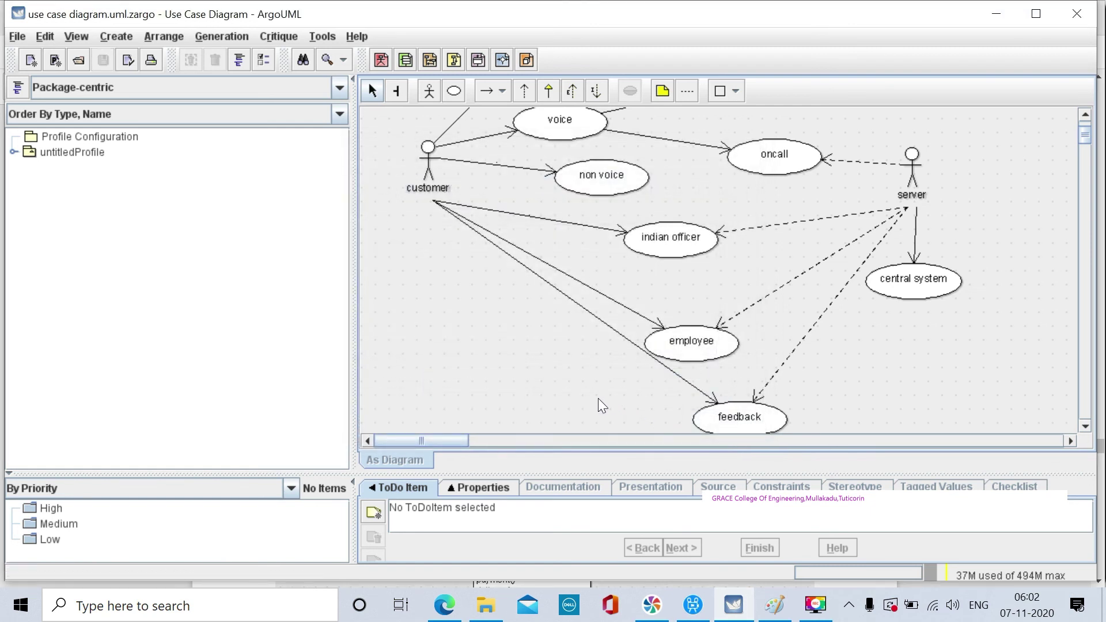